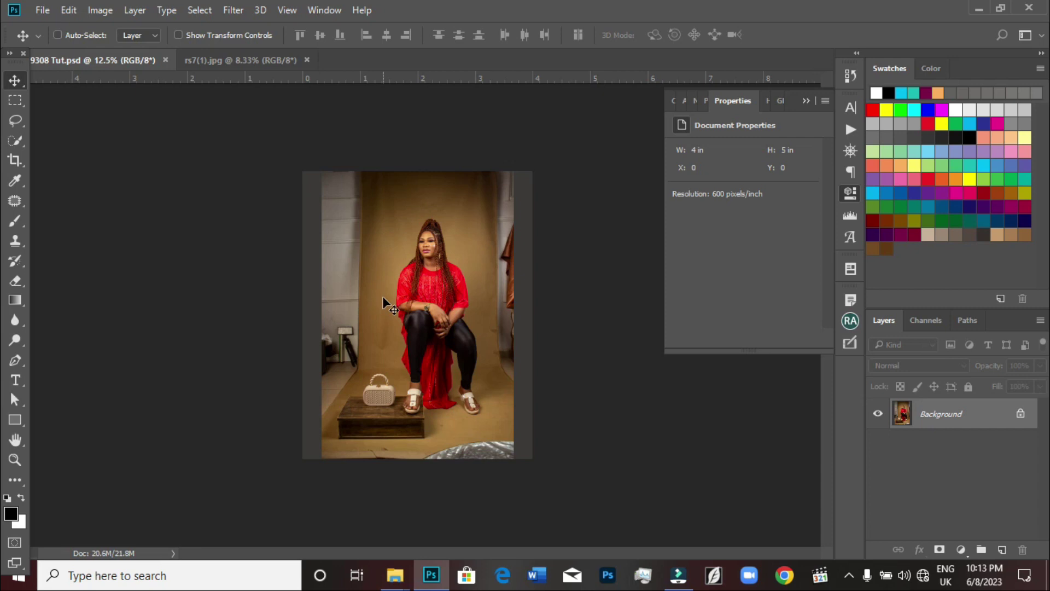
- Compare the original IMG_9308 Tut.psd photo with the finished edit in rs7(1).jpg
{"action": "key", "text": "ctrl+plus"}
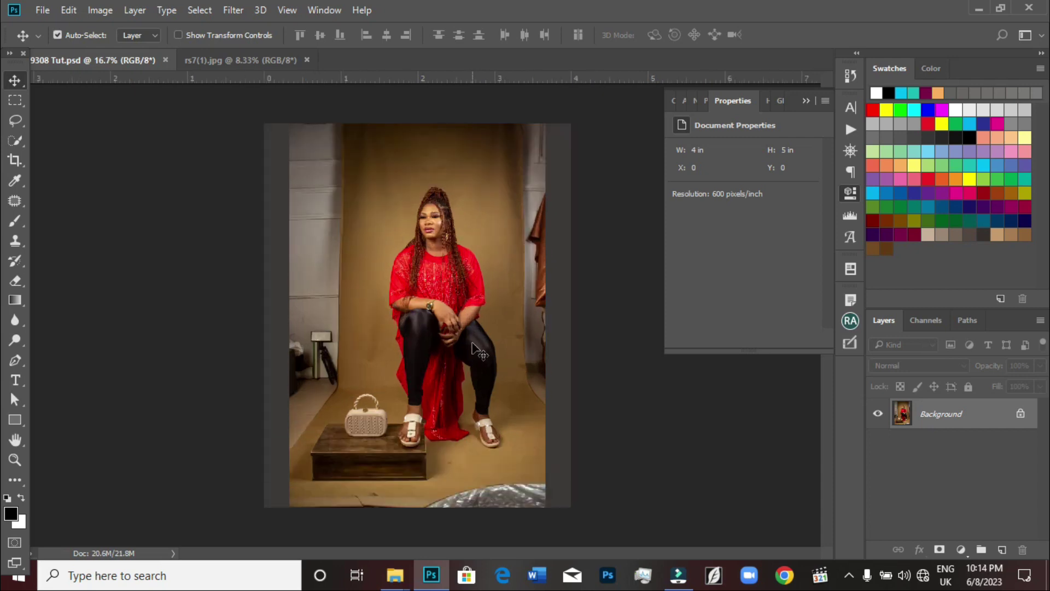
{"action": "left_click", "coordinate": [234, 61]}
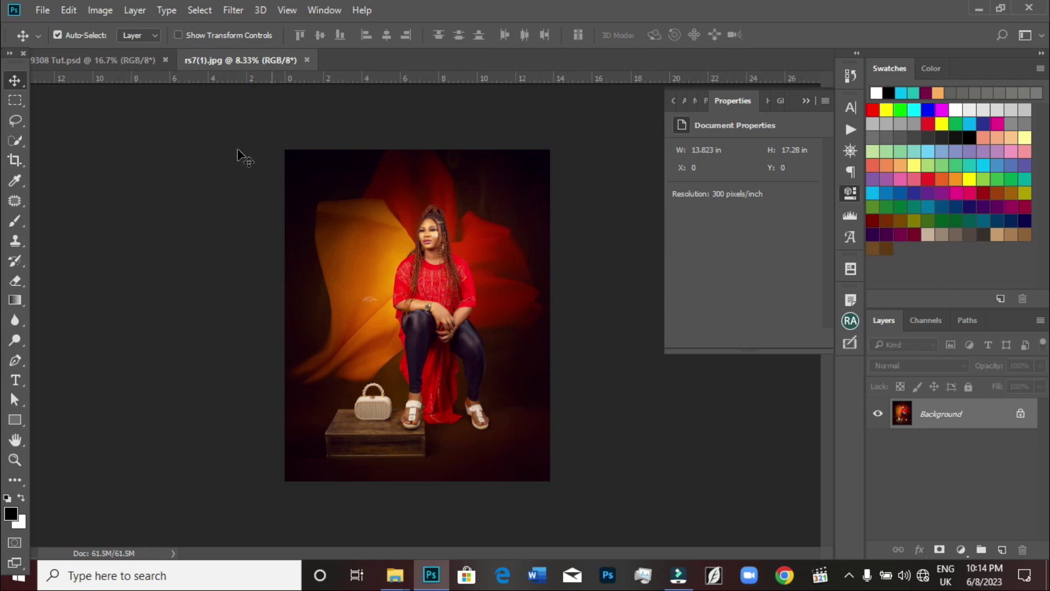
{"action": "left_click", "coordinate": [123, 57]}
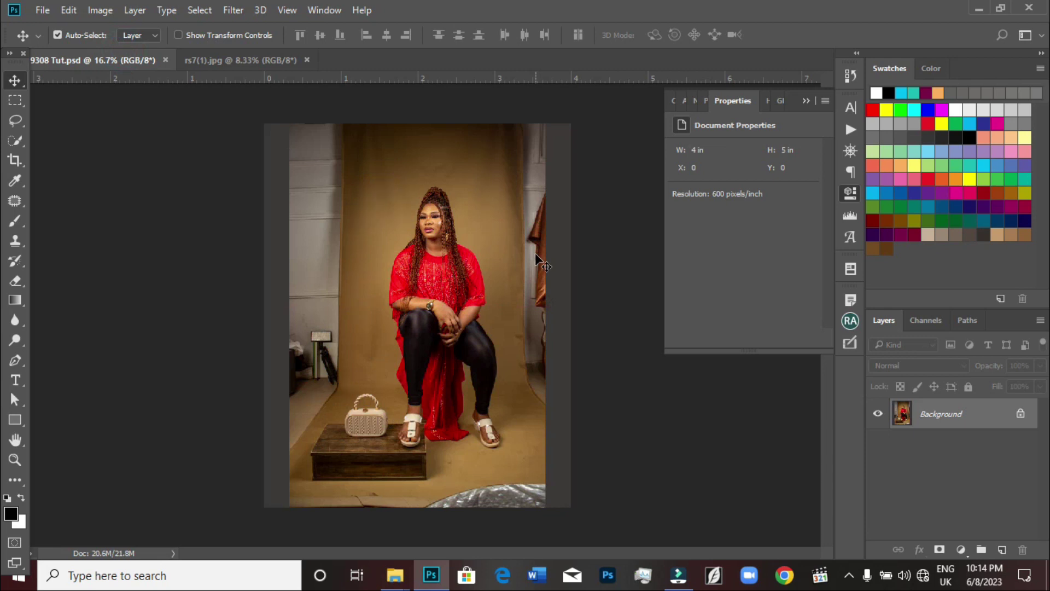
- Duplicate the Background layer, and duplicate that copy again within IMG_9308 Tut.psd
{"action": "right_click", "coordinate": [973, 427]}
{"action": "left_click", "coordinate": [933, 238]}
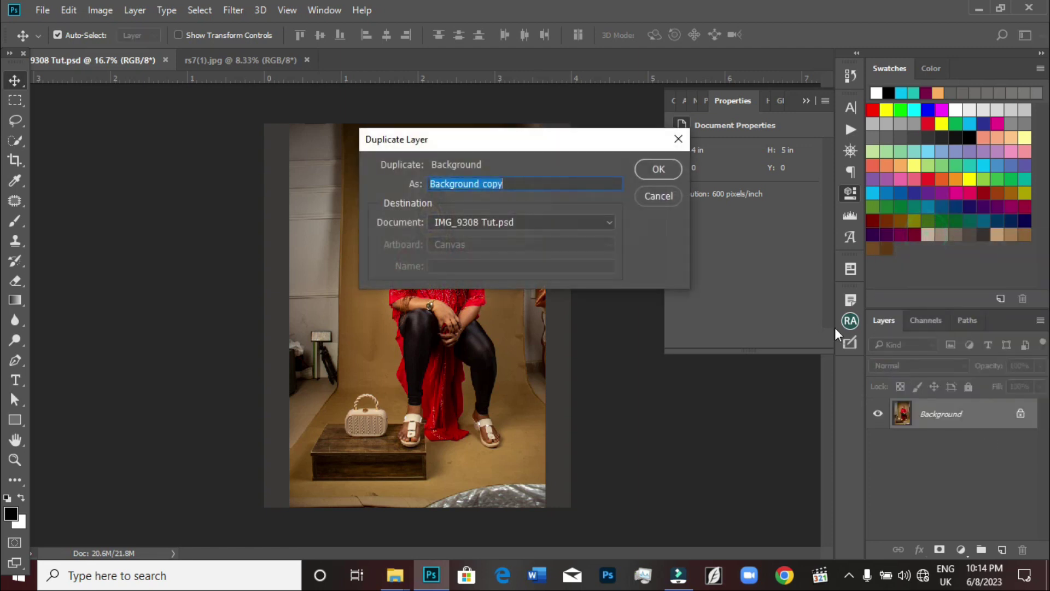
{"action": "left_click", "coordinate": [652, 171]}
{"action": "right_click", "coordinate": [964, 425]}
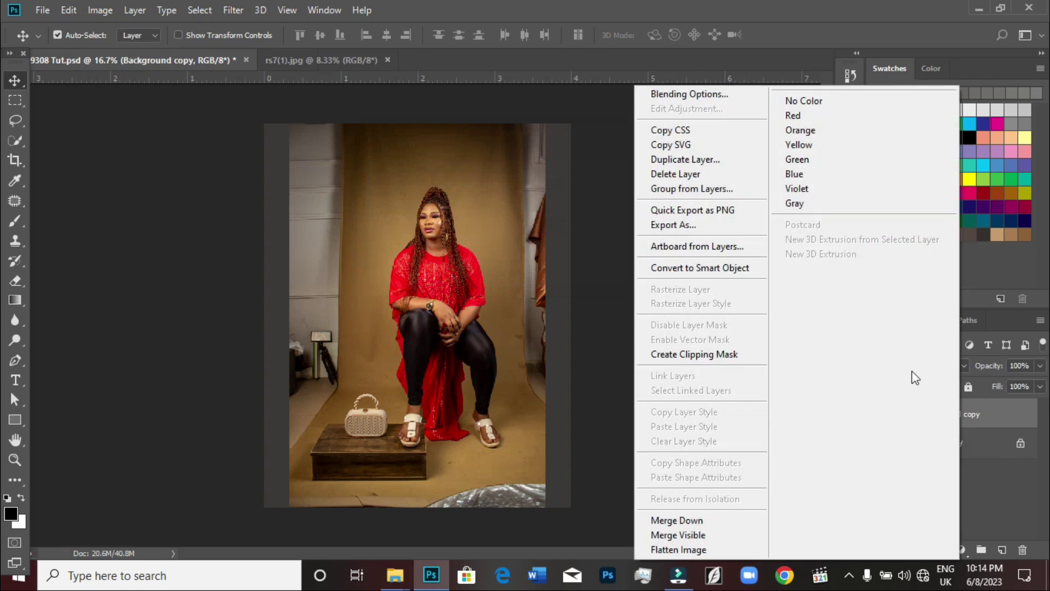
{"action": "left_click", "coordinate": [686, 160]}
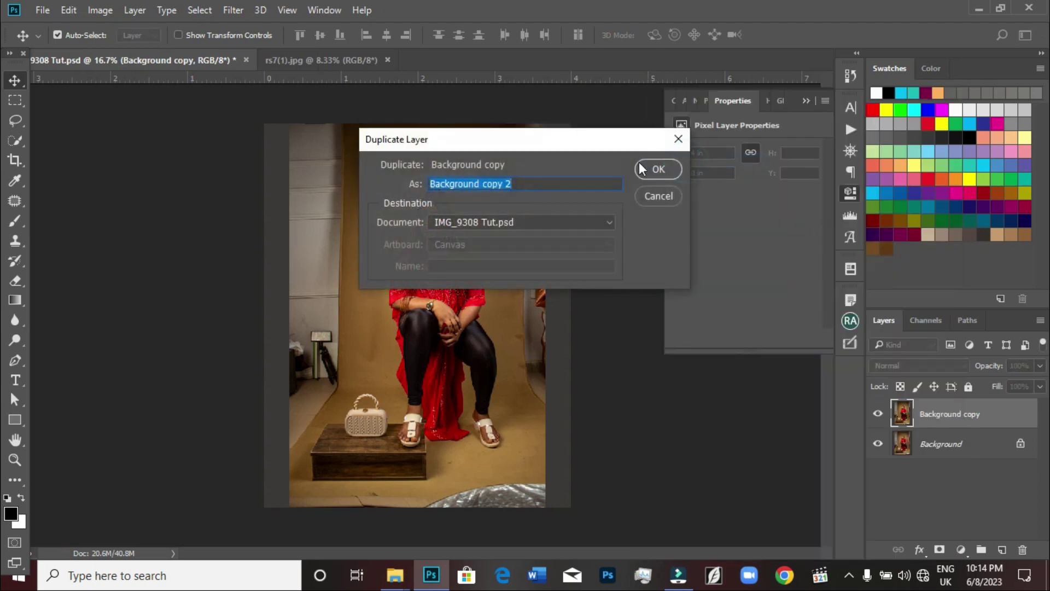
- Rename the upper copy "subject" and the lower copy "bg", leaving the subject layer active
{"action": "double_click", "coordinate": [950, 413]}
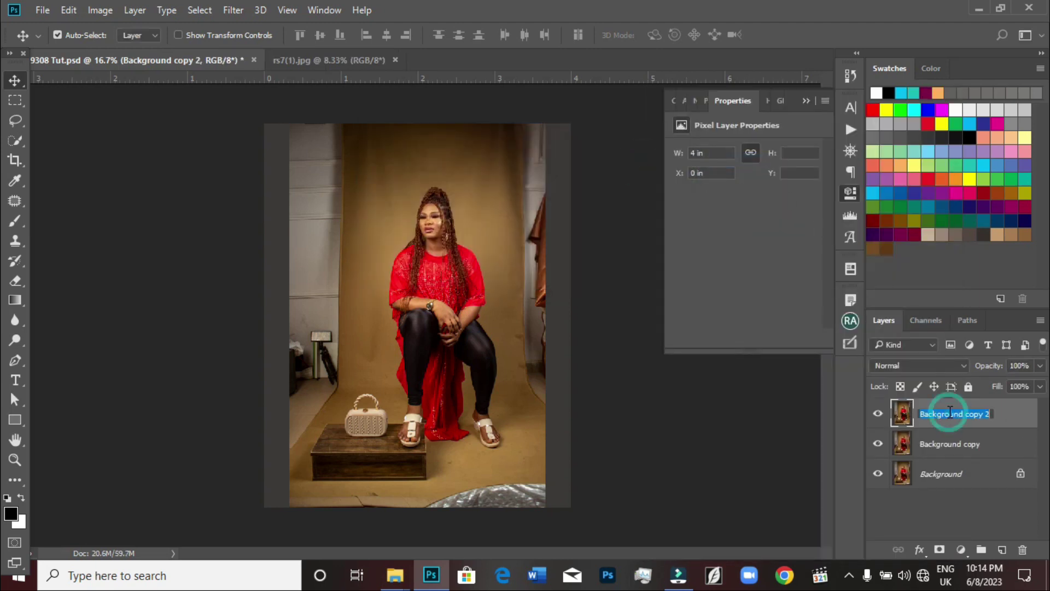
{"action": "type", "text": "subject"}
{"action": "key", "text": "Return"}
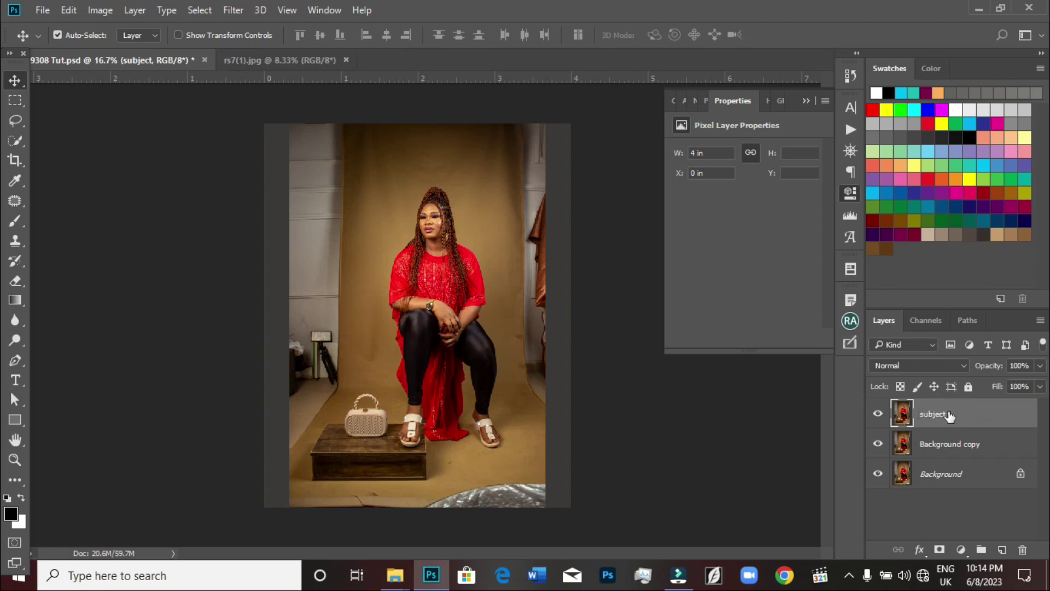
{"action": "double_click", "coordinate": [943, 444]}
{"action": "type", "text": "bg"}
{"action": "key", "text": "Return"}
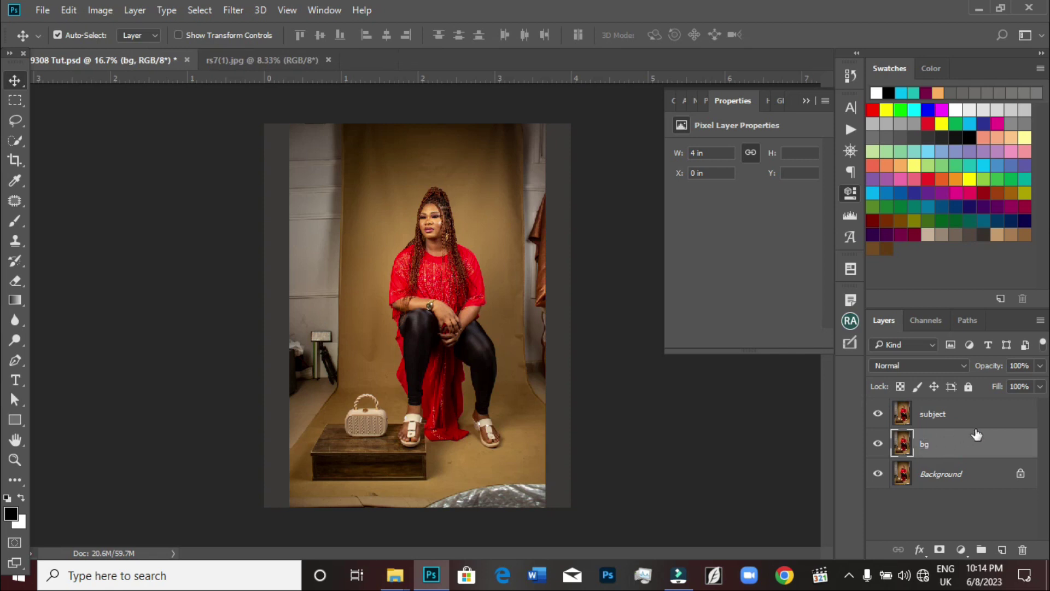
{"action": "left_click", "coordinate": [963, 414]}
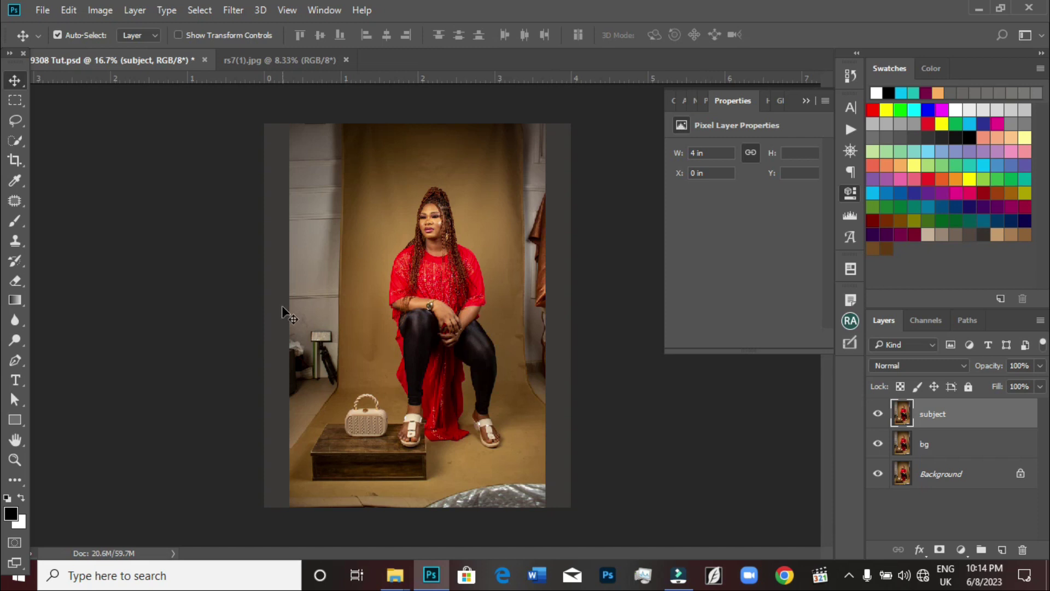
{"action": "left_click", "coordinate": [13, 143]}
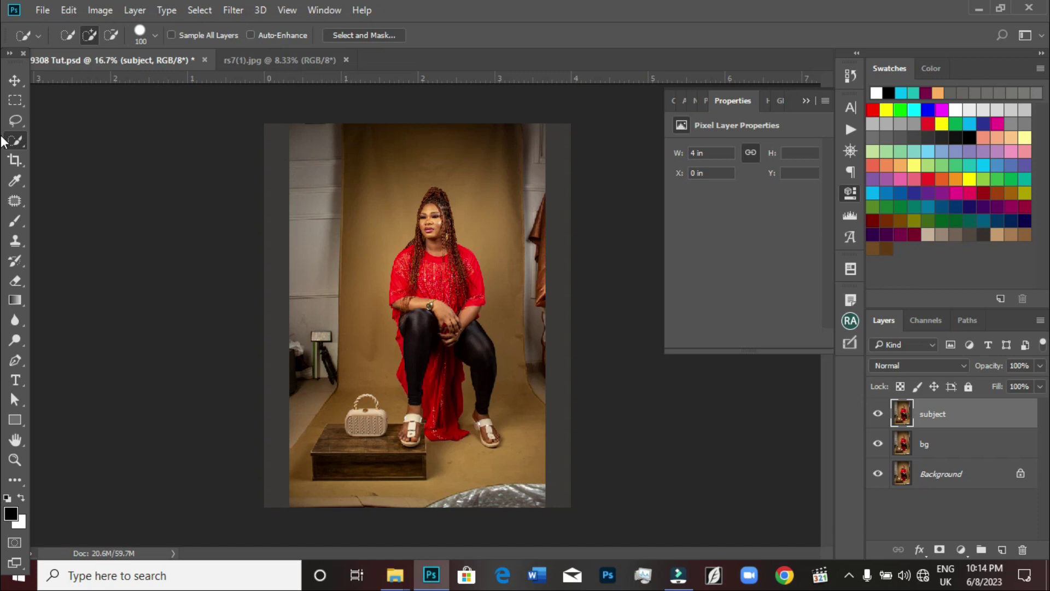
{"action": "right_click", "coordinate": [20, 142]}
{"action": "left_click", "coordinate": [73, 141]}
{"action": "mouse_move", "coordinate": [441, 250]}
{"action": "left_mouse_down"}
{"action": "mouse_move", "coordinate": [429, 221]}
{"action": "mouse_move", "coordinate": [436, 336]}
{"action": "mouse_move", "coordinate": [415, 383]}
{"action": "mouse_move", "coordinate": [408, 372]}
{"action": "left_mouse_up"}
{"action": "left_click_drag", "start_coordinate": [462, 360], "coordinate": [460, 346]}
{"action": "key", "text": "ctrl+z"}
{"action": "key", "text": "ctrl+d"}
- Load the saved "subject" channel as a new selection around the woman, handbag and wooden box
{"action": "left_click", "coordinate": [185, 10]}
{"action": "left_click", "coordinate": [236, 305]}
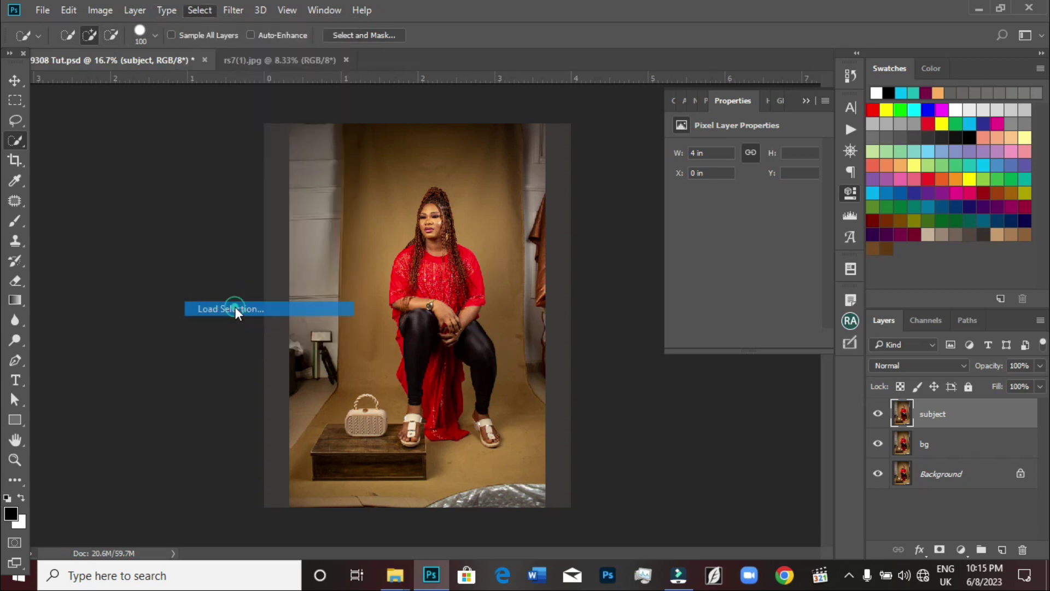
{"action": "left_click", "coordinate": [494, 184]}
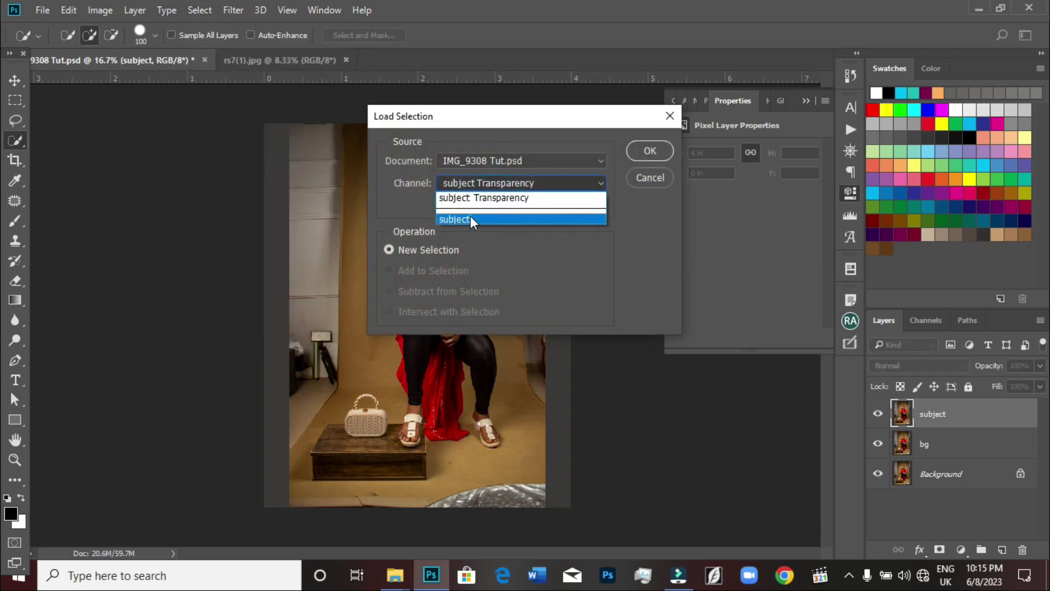
{"action": "left_click", "coordinate": [471, 216]}
{"action": "left_click", "coordinate": [650, 151]}
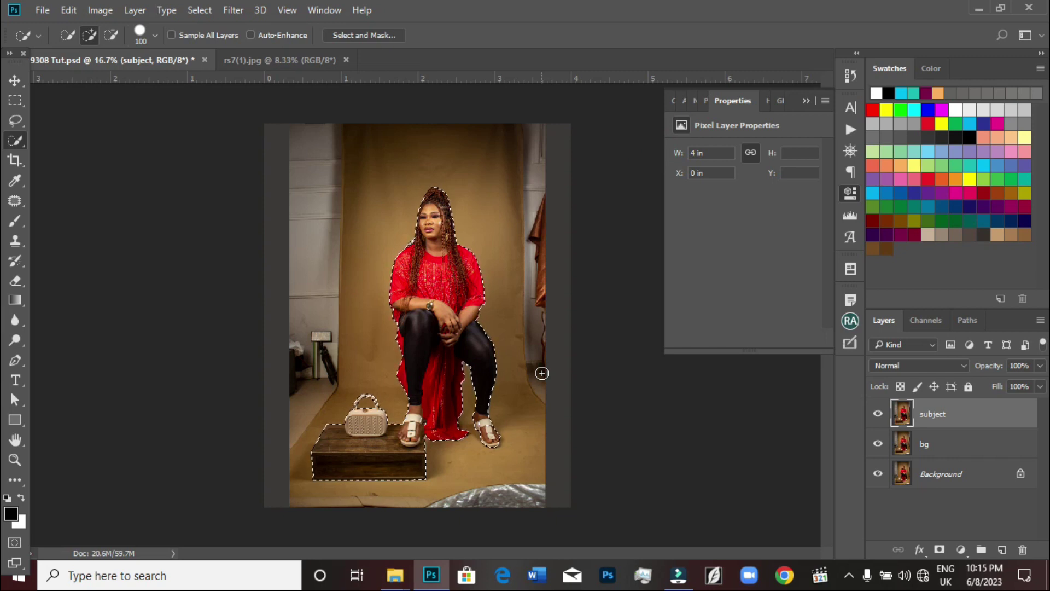
- Mask the subject layer with the selection and hide that layer, making the bg layer active
{"action": "left_click", "coordinate": [939, 549]}
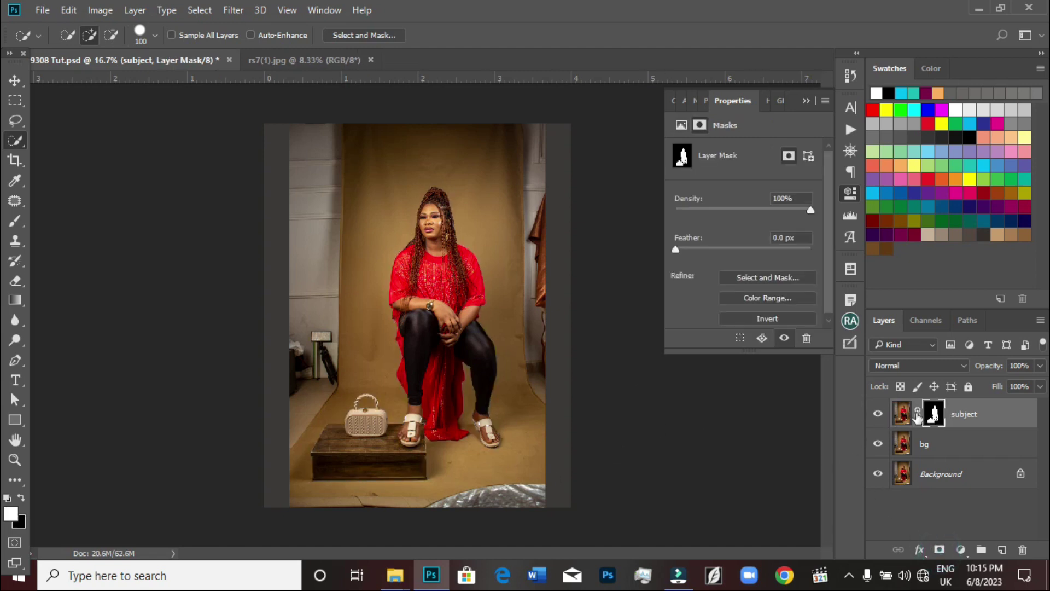
{"action": "left_click", "coordinate": [878, 414]}
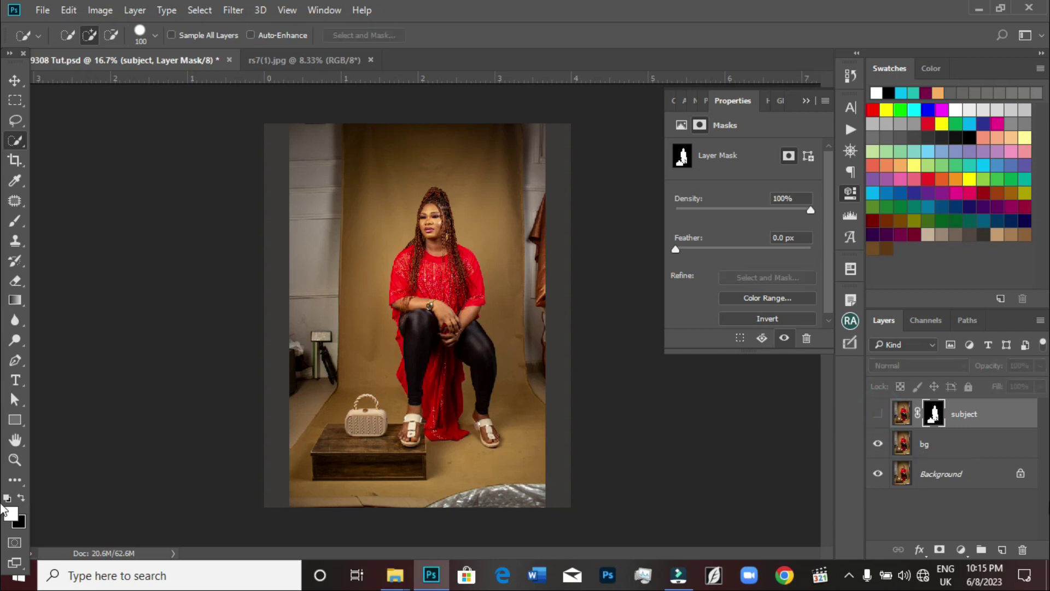
{"action": "left_click", "coordinate": [930, 446]}
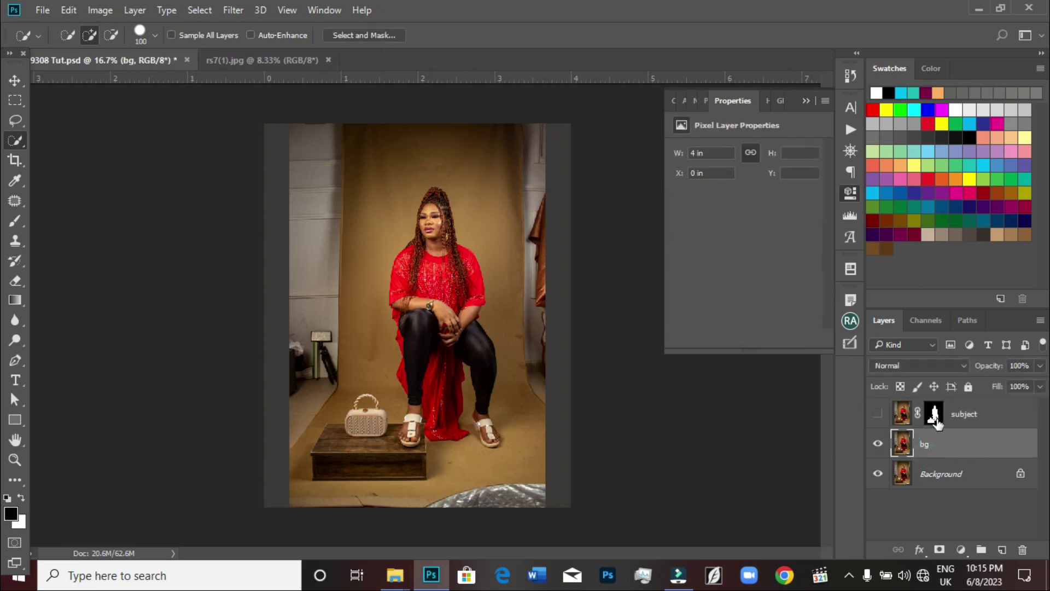
- Try to fill the subject's outline on the bg layer with Content-Aware using the subject mask as selection, and deselect
{"action": "left_click_drag", "start_coordinate": [937, 423], "coordinate": [933, 416]}
{"action": "left_click", "coordinate": [933, 416], "text": "ctrl"}
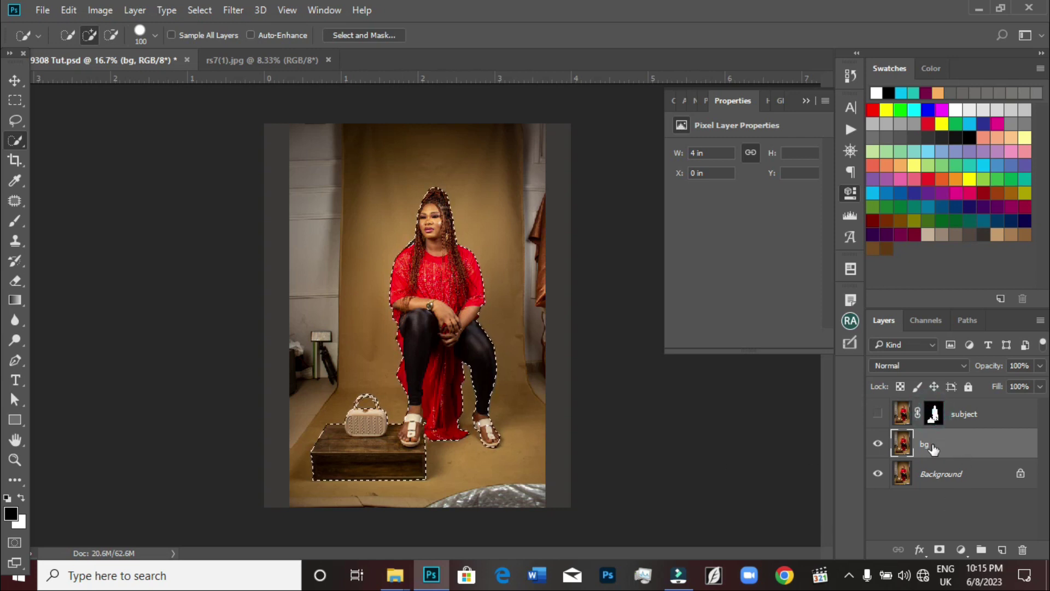
{"action": "right_click", "coordinate": [452, 293]}
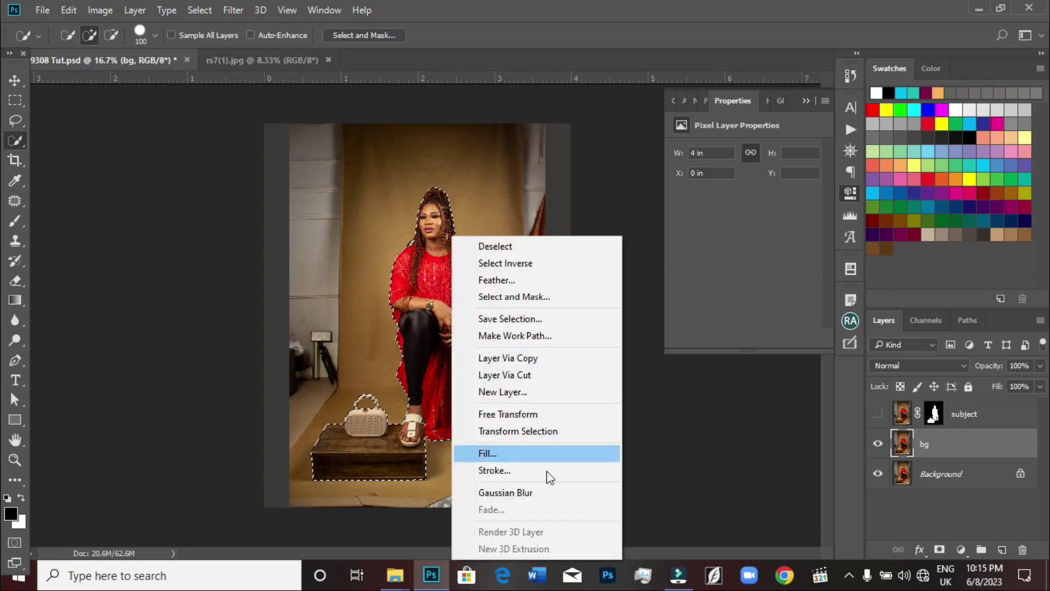
{"action": "left_click", "coordinate": [512, 459]}
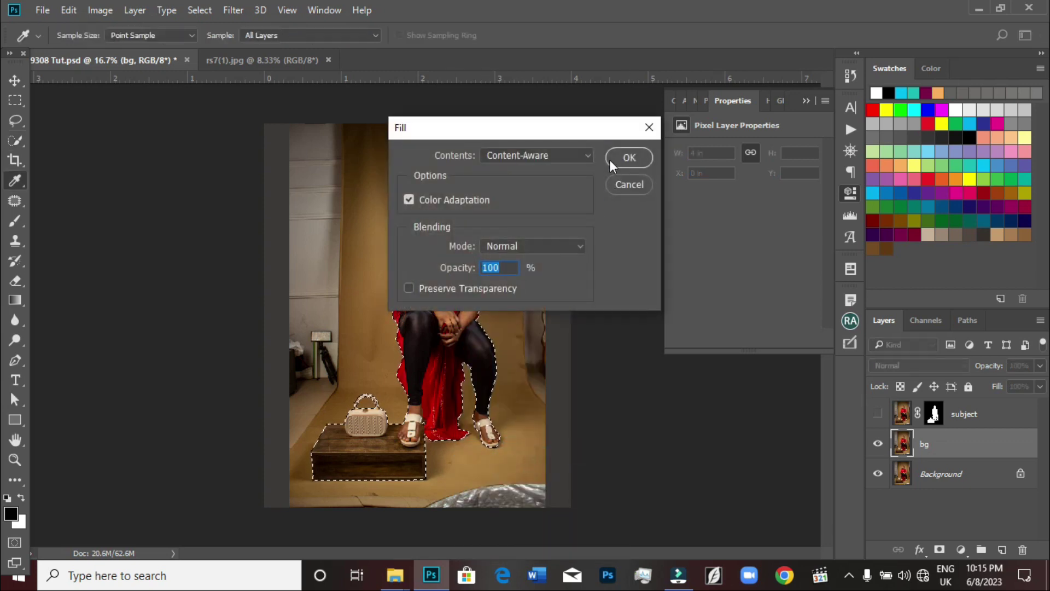
{"action": "left_click", "coordinate": [609, 160]}
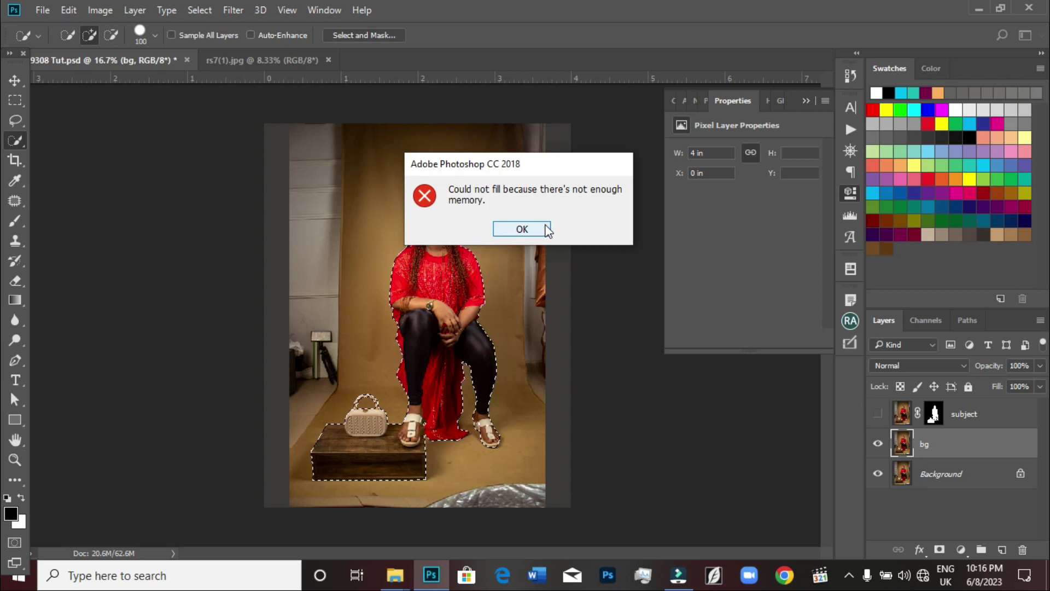
{"action": "left_click", "coordinate": [507, 232]}
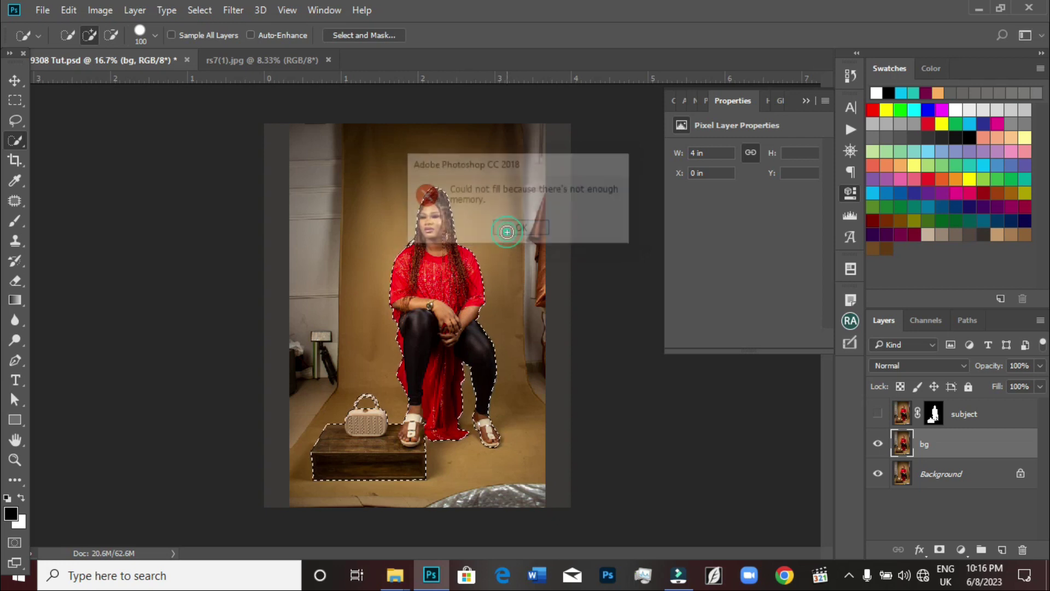
{"action": "key", "text": "ctrl+d"}
- Close IMG_9308 Tut.psd with its changes saved, and close rs7(1).jpg without saving
{"action": "left_click", "coordinate": [187, 60]}
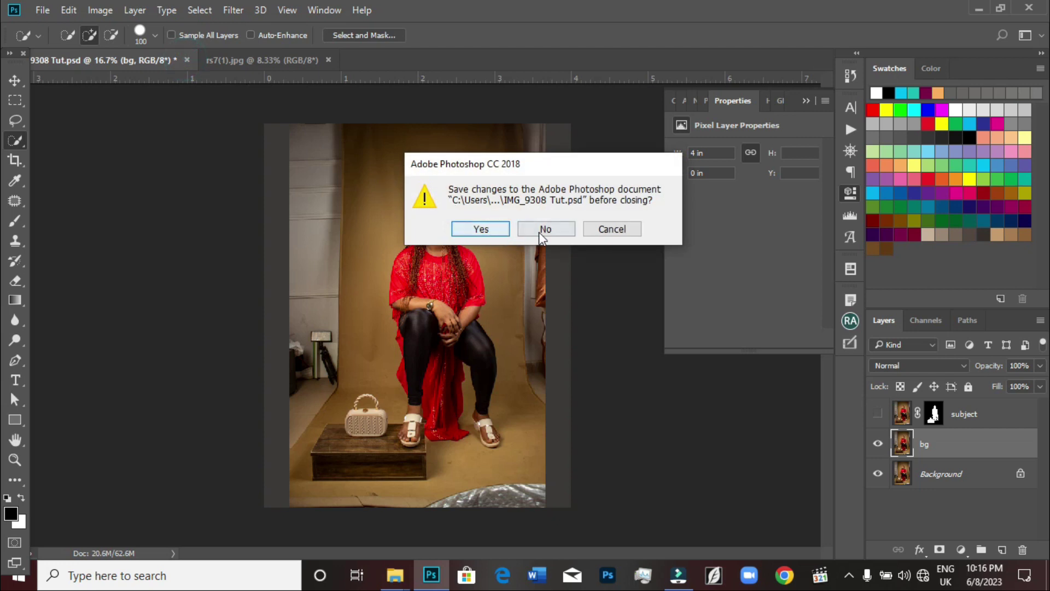
{"action": "left_click", "coordinate": [611, 229]}
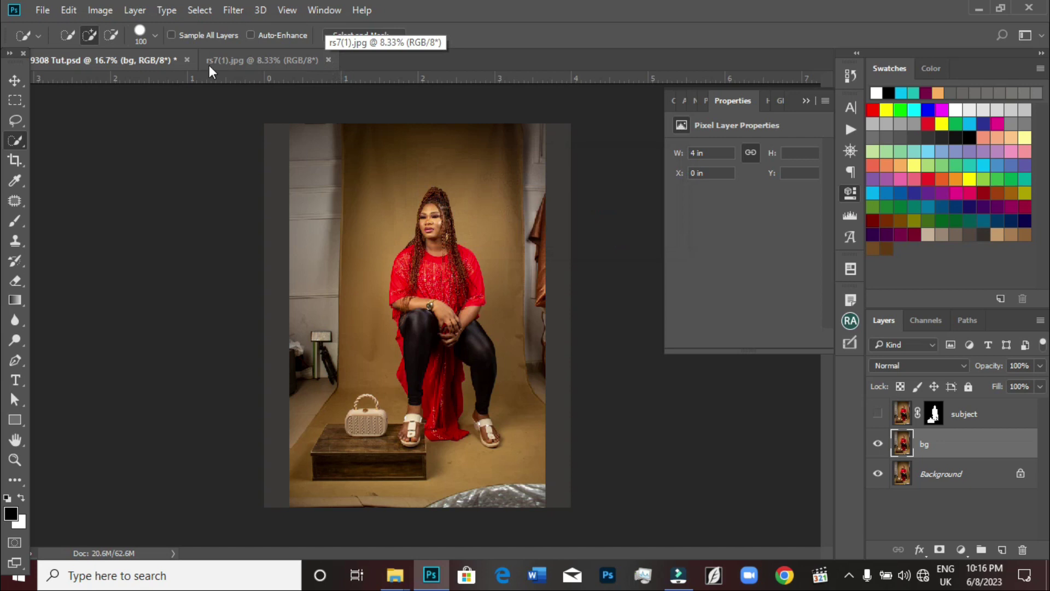
{"action": "left_click", "coordinate": [187, 60]}
{"action": "left_click", "coordinate": [480, 228]}
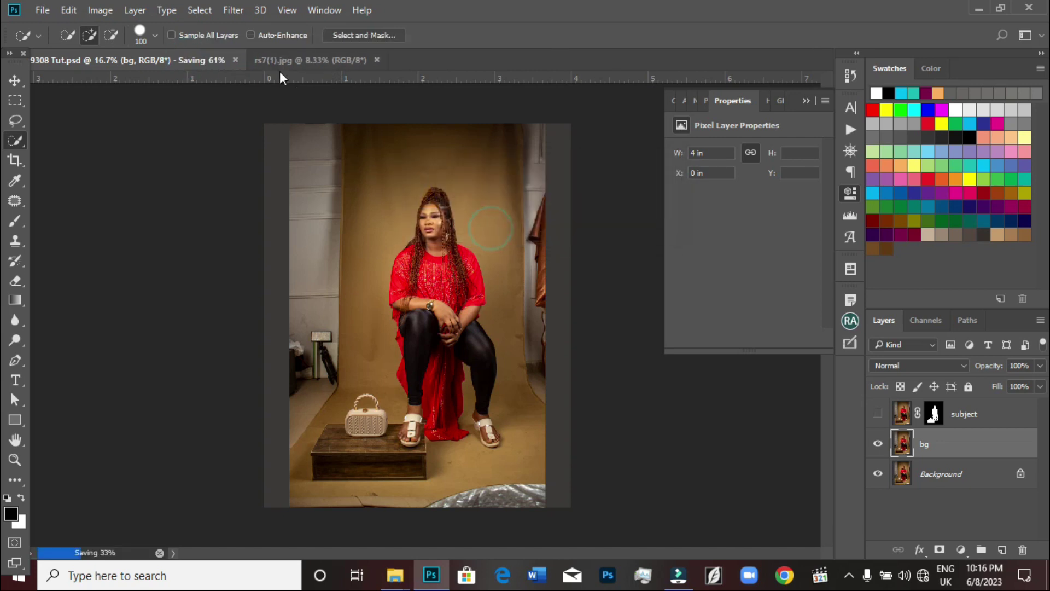
{"action": "left_click", "coordinate": [135, 60]}
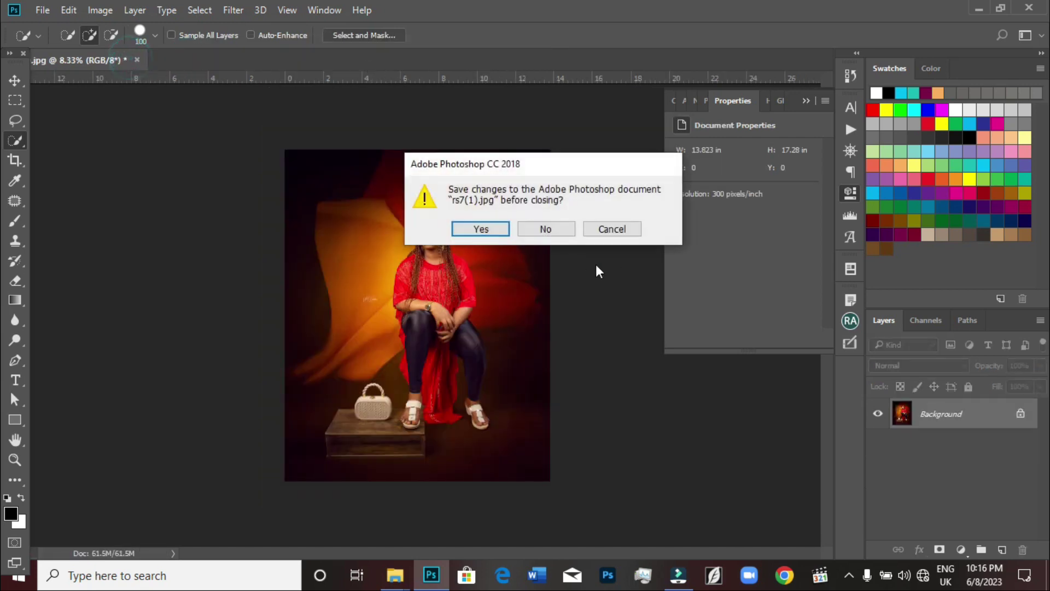
{"action": "left_click", "coordinate": [560, 228]}
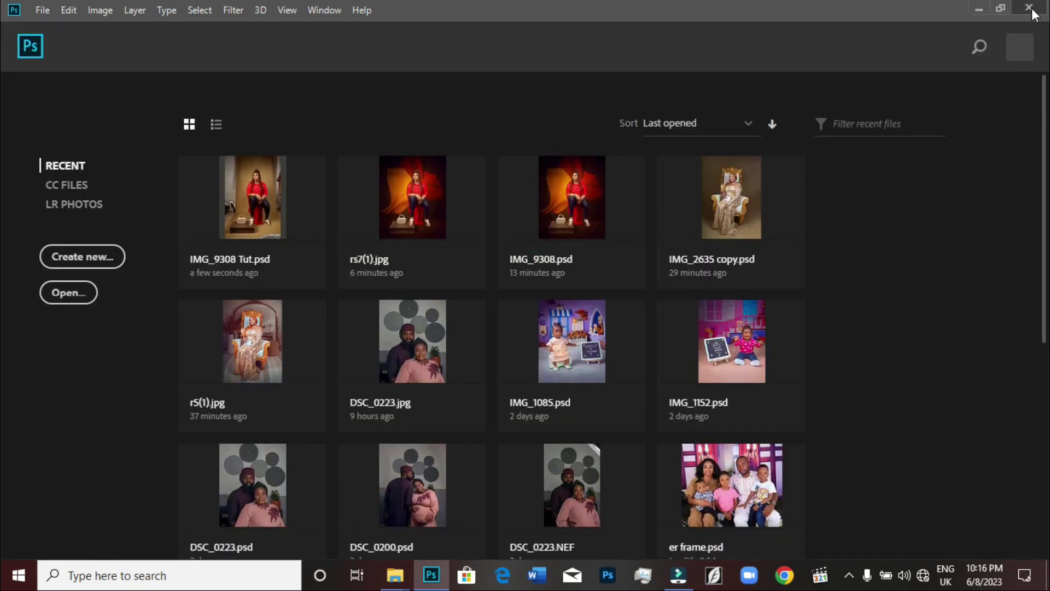
- Restart Photoshop and reopen IMG_9308 Tut.psd from the recent files
{"action": "left_click", "coordinate": [1032, 11]}
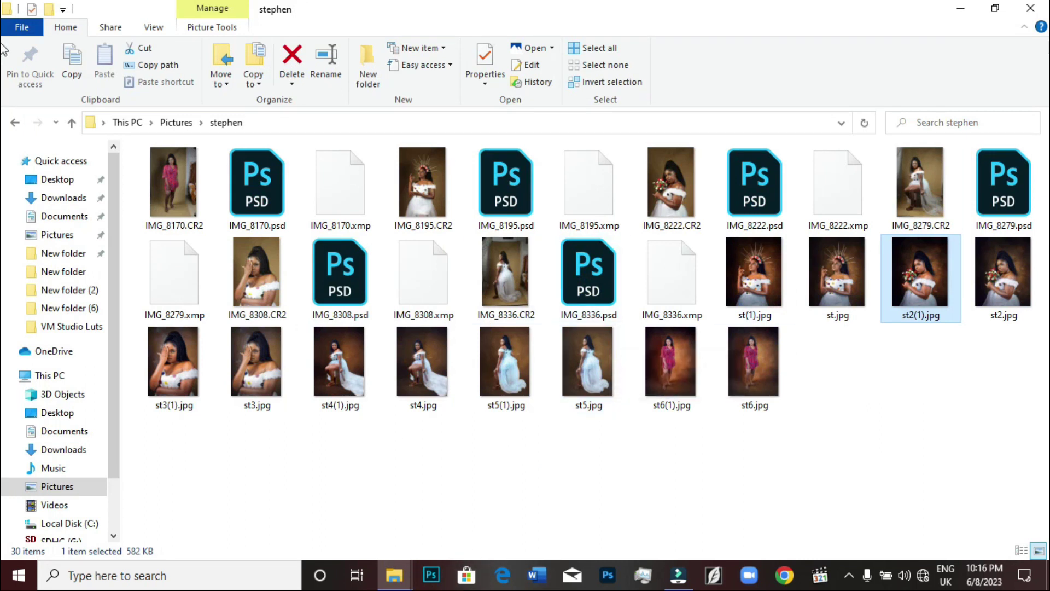
{"action": "left_click", "coordinate": [394, 576]}
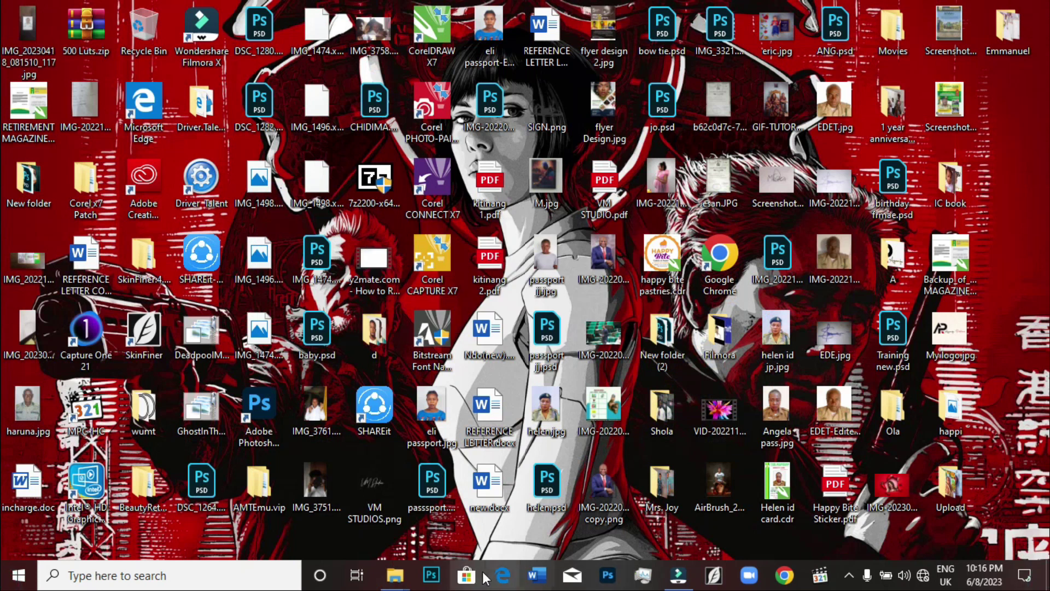
{"action": "left_click", "coordinate": [433, 575]}
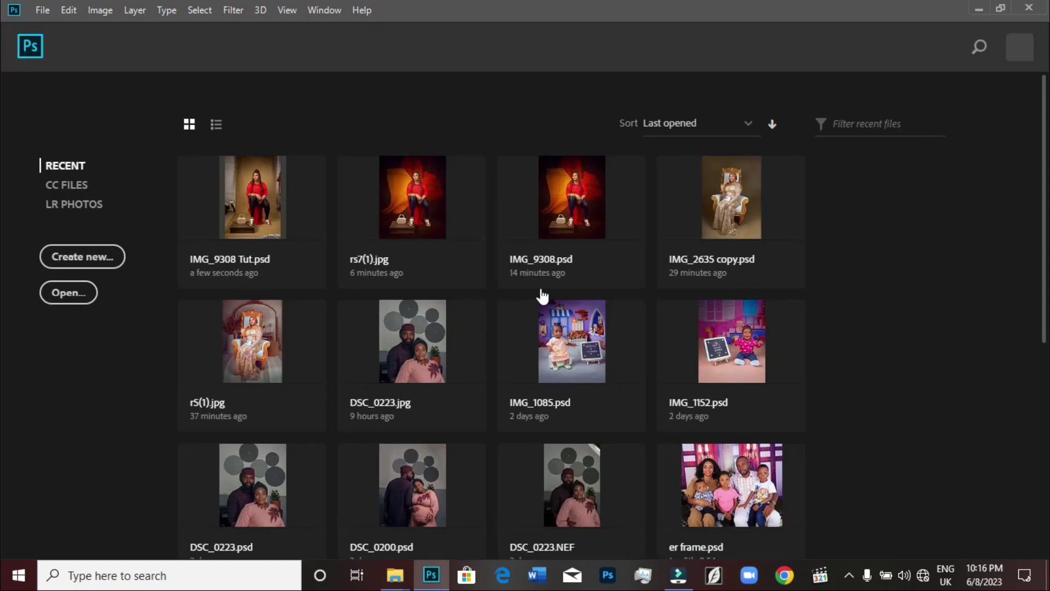
{"action": "left_click", "coordinate": [303, 223]}
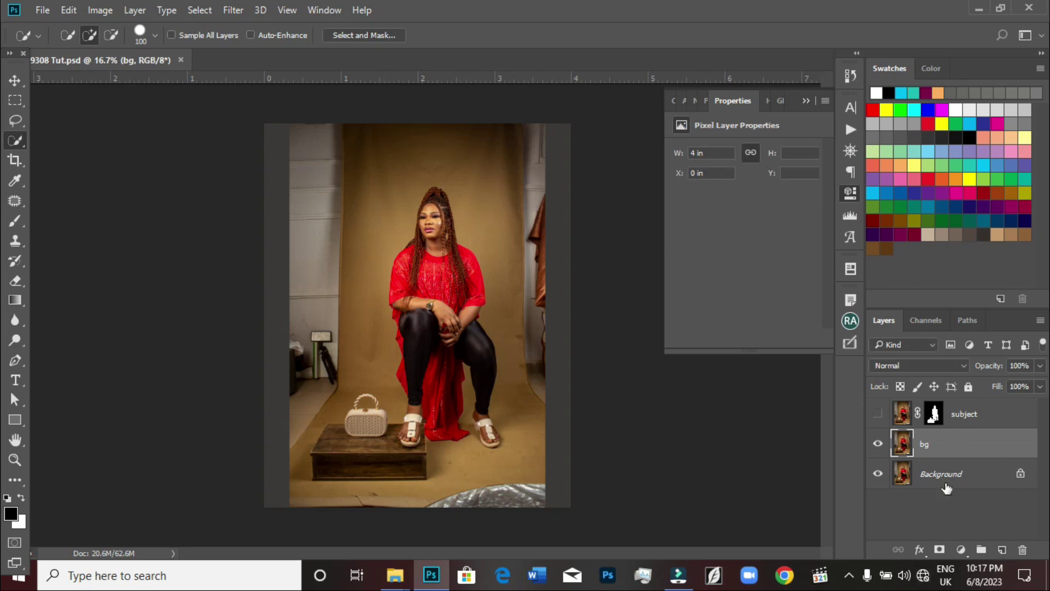
- Fill the subject's outline on the bg layer with Content-Aware, using the subject mask as selection, and deselect
{"action": "left_click", "coordinate": [935, 414], "text": "ctrl"}
{"action": "right_click", "coordinate": [443, 316]}
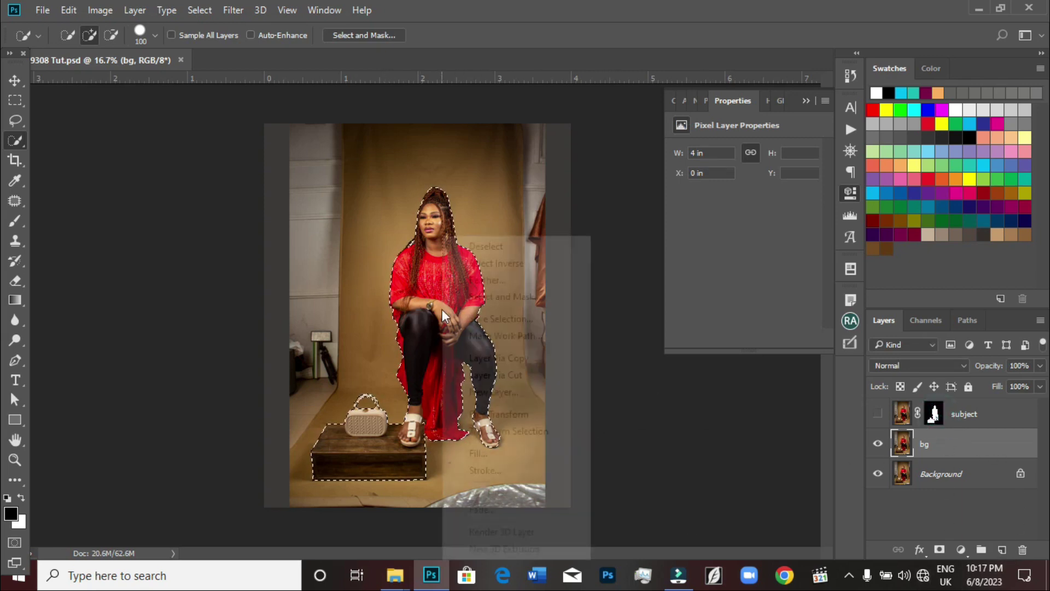
{"action": "left_click", "coordinate": [485, 454]}
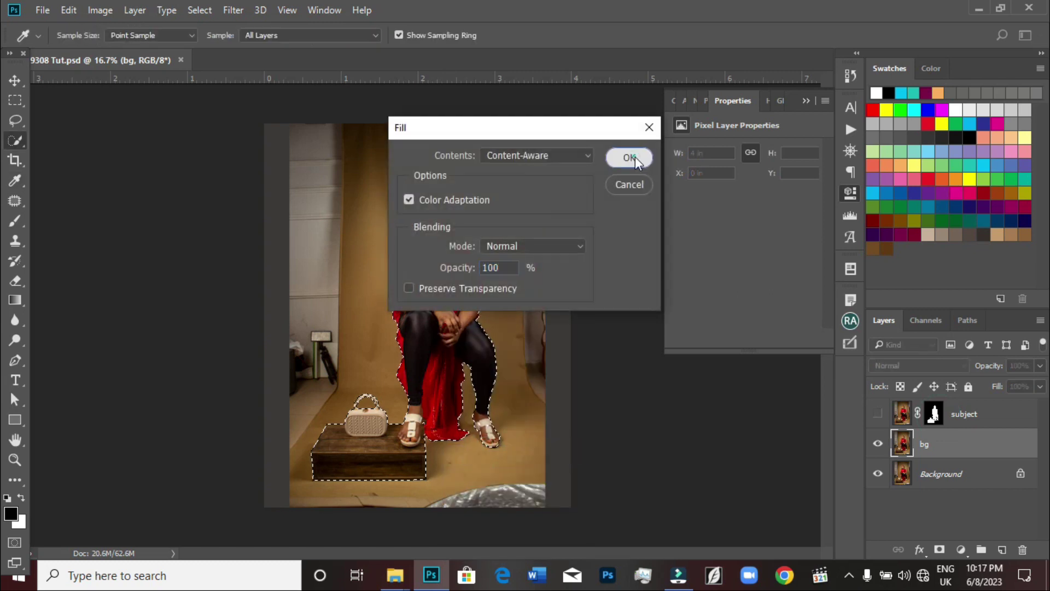
{"action": "left_click", "coordinate": [630, 159]}
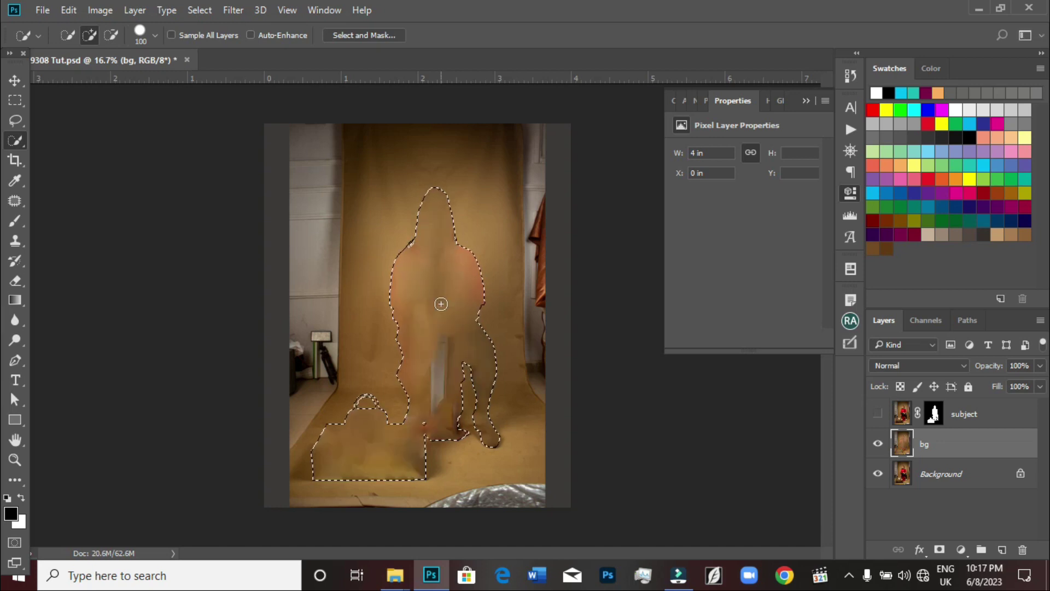
{"action": "right_click", "coordinate": [424, 237]}
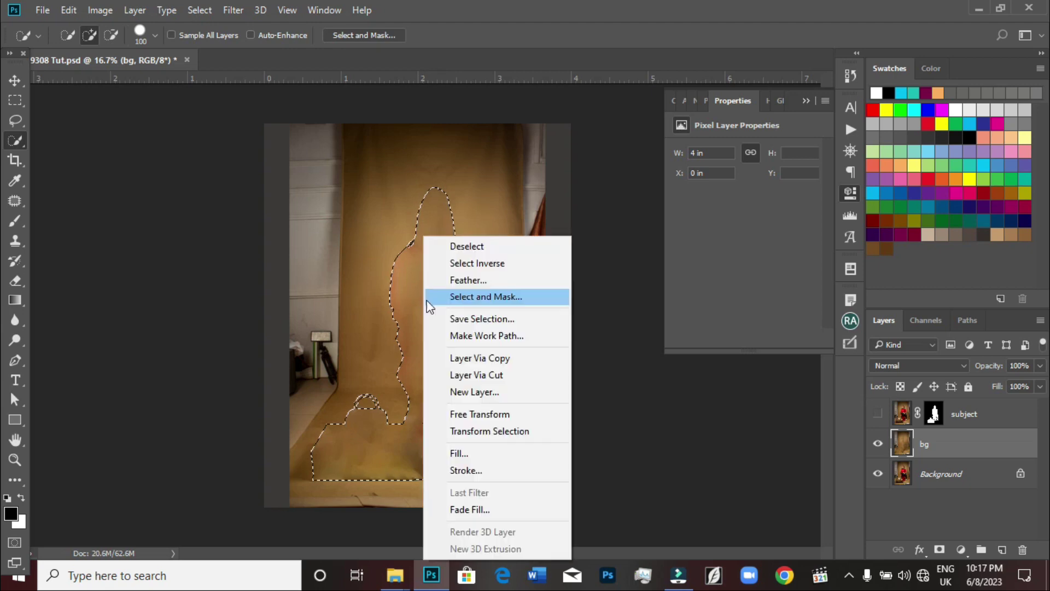
{"action": "left_click", "coordinate": [463, 246]}
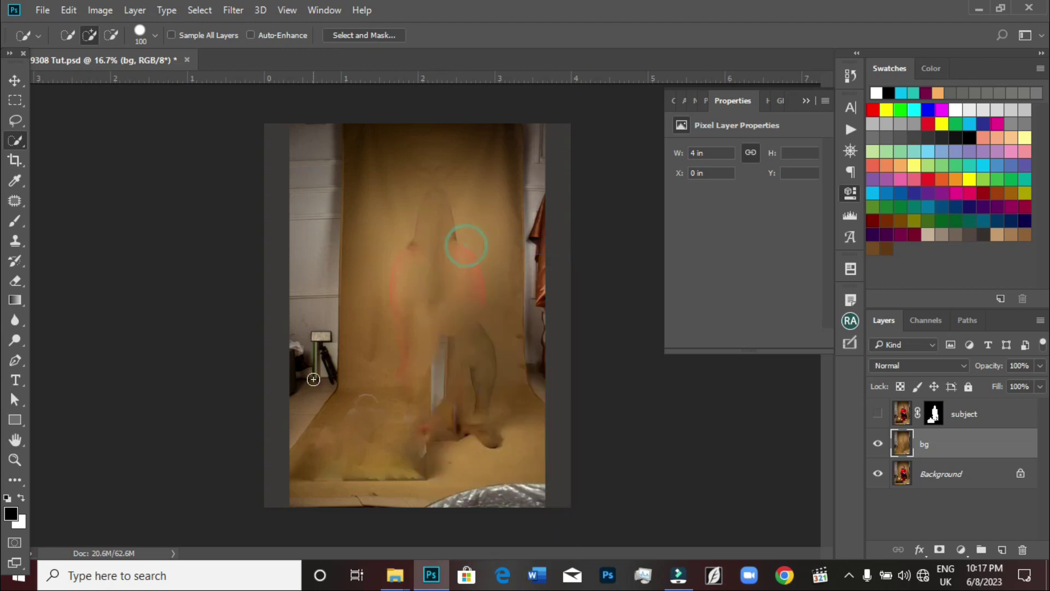
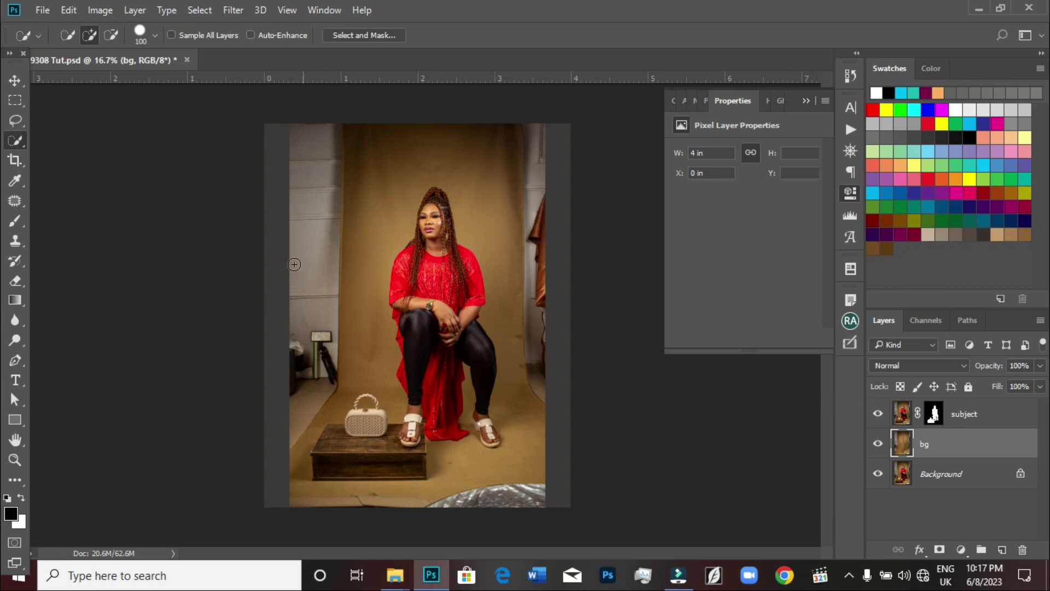
- Duplicate the bg layer as bg copy
{"action": "left_click", "coordinate": [14, 121]}
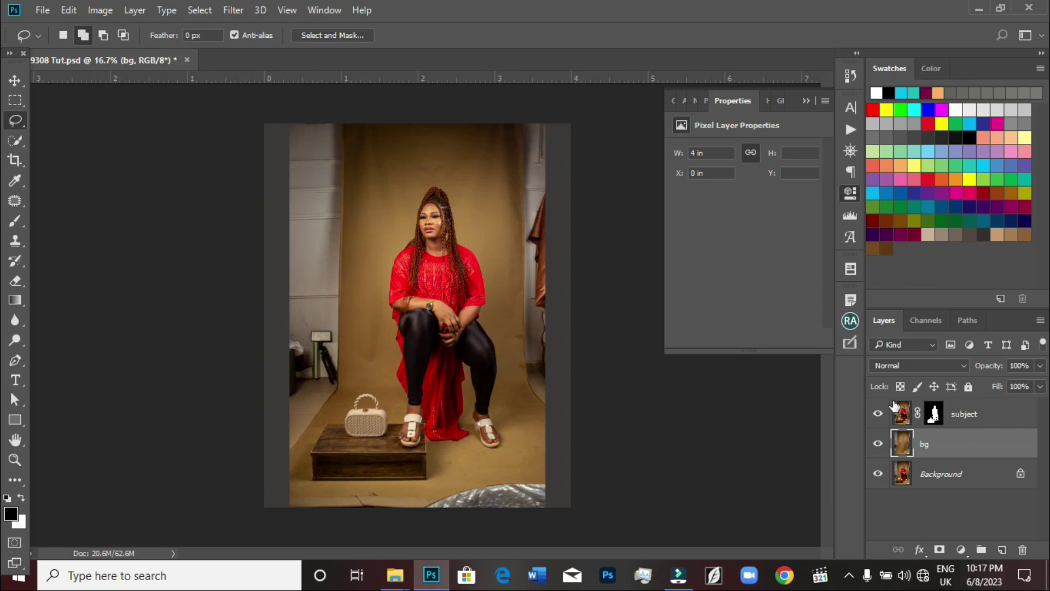
{"action": "right_click", "coordinate": [964, 451]}
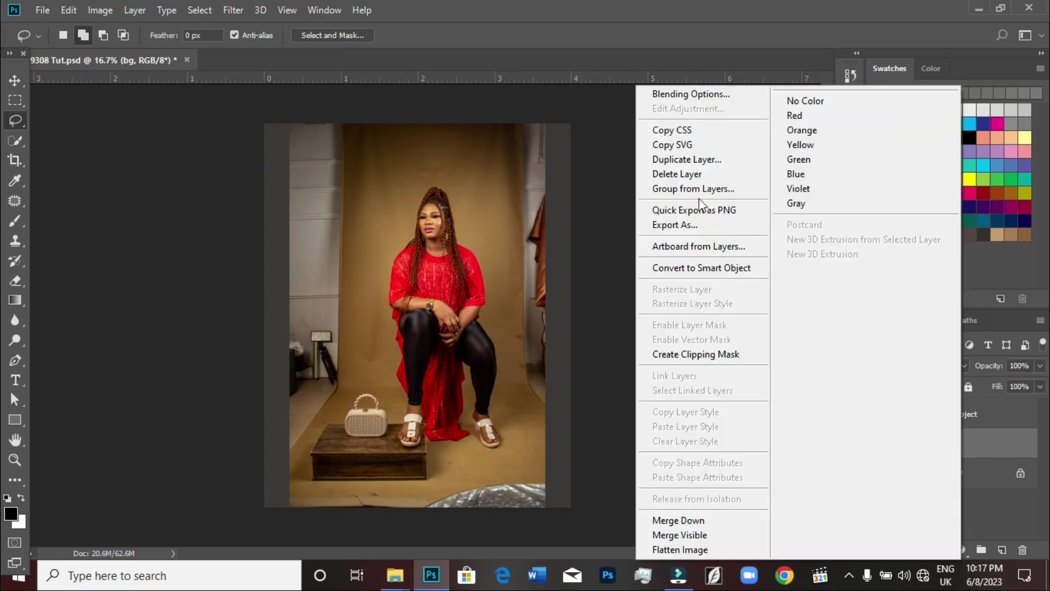
{"action": "left_click", "coordinate": [692, 158]}
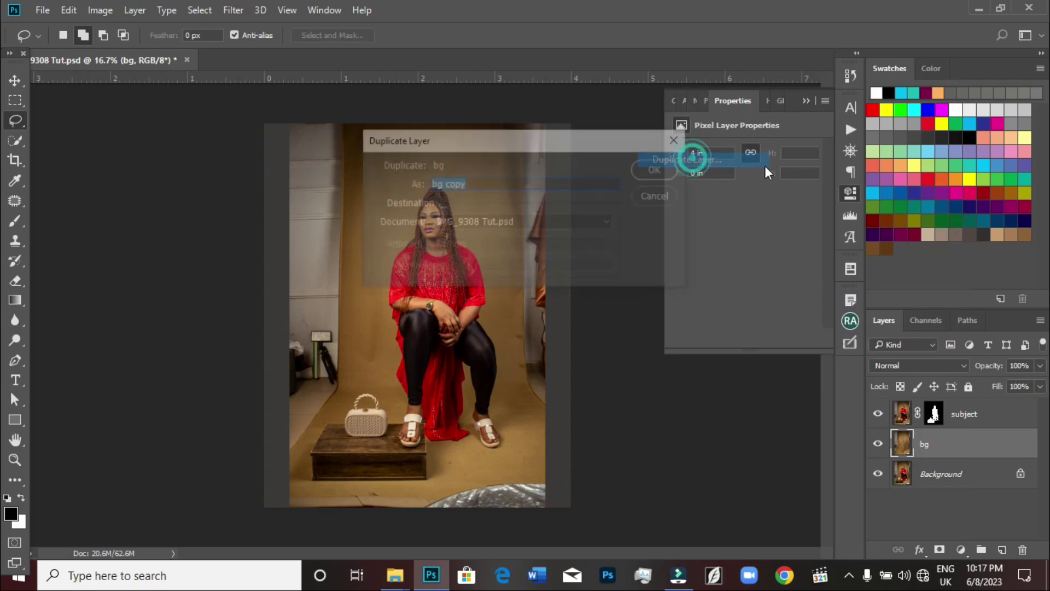
{"action": "left_click", "coordinate": [659, 169]}
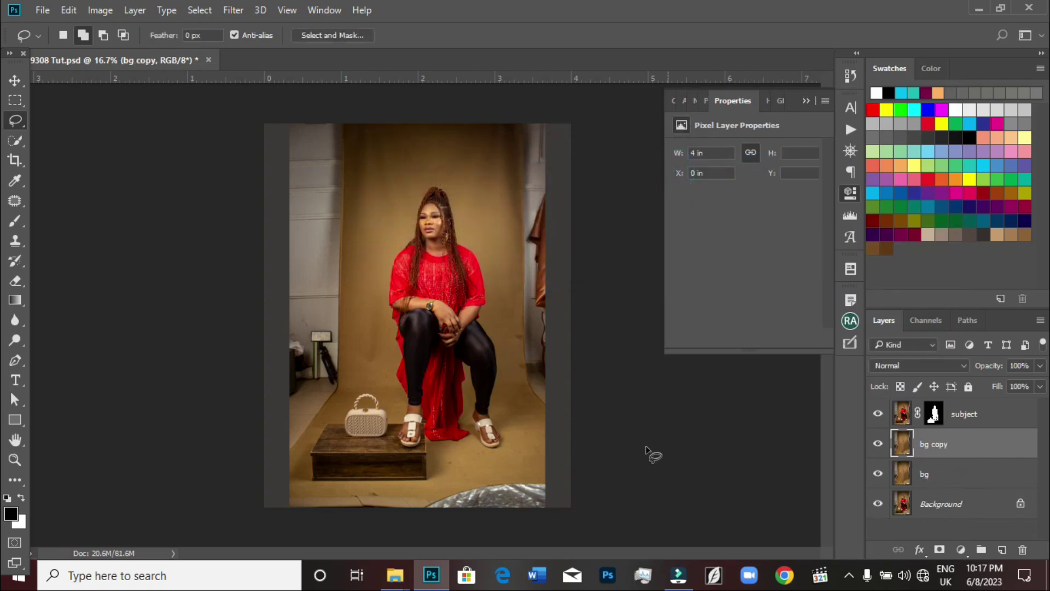
- Lasso the studio walls and clutter on both sides of the backdrop on bg copy, fill them with Content-Aware and deselect
{"action": "right_click", "coordinate": [11, 129]}
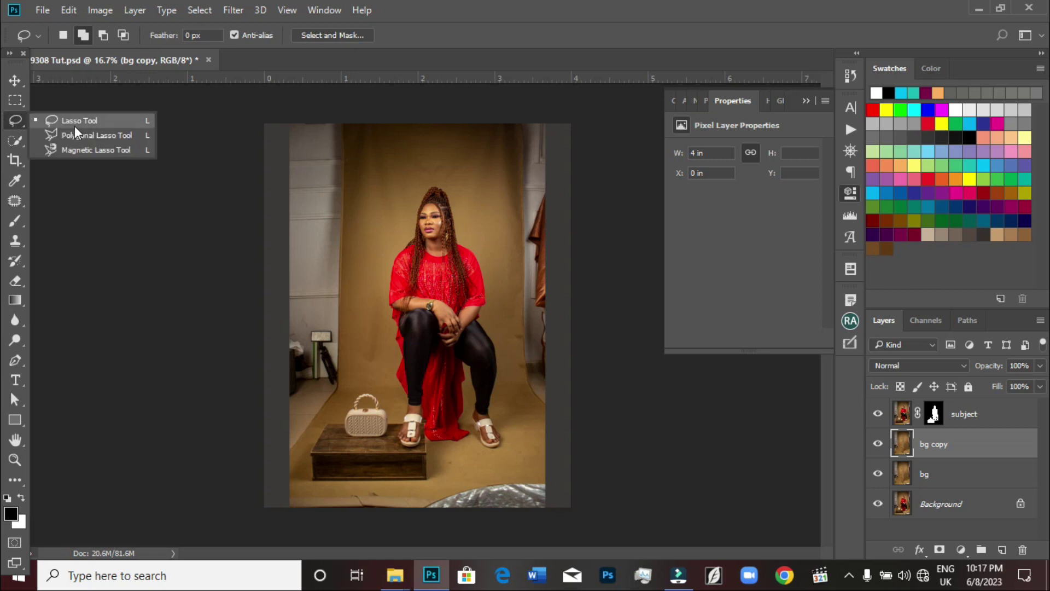
{"action": "mouse_move", "coordinate": [225, 122]}
{"action": "left_mouse_down"}
{"action": "mouse_move", "coordinate": [348, 115]}
{"action": "mouse_move", "coordinate": [373, 164]}
{"action": "mouse_move", "coordinate": [374, 300]}
{"action": "left_mouse_up"}
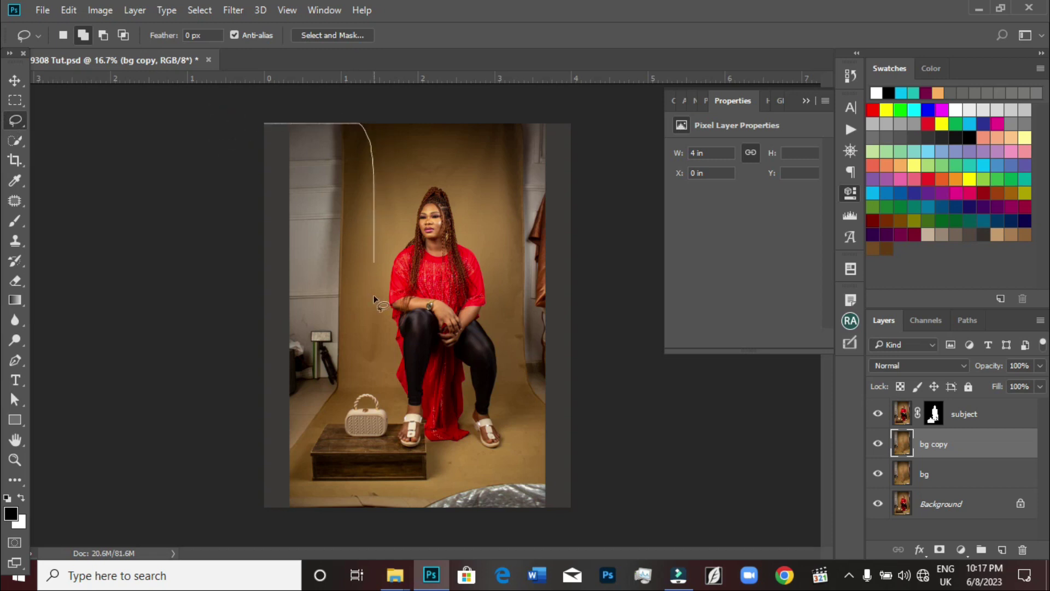
{"action": "mouse_move", "coordinate": [263, 495]}
{"action": "left_mouse_down"}
{"action": "mouse_move", "coordinate": [249, 230]}
{"action": "mouse_move", "coordinate": [273, 101]}
{"action": "left_mouse_up"}
{"action": "mouse_move", "coordinate": [223, 450]}
{"action": "left_mouse_down"}
{"action": "mouse_move", "coordinate": [225, 436]}
{"action": "mouse_move", "coordinate": [257, 512]}
{"action": "left_mouse_up"}
{"action": "mouse_move", "coordinate": [571, 123]}
{"action": "left_mouse_down"}
{"action": "mouse_move", "coordinate": [496, 125]}
{"action": "mouse_move", "coordinate": [496, 225]}
{"action": "mouse_move", "coordinate": [533, 421]}
{"action": "mouse_move", "coordinate": [570, 418]}
{"action": "left_mouse_up"}
{"action": "left_click_drag", "start_coordinate": [530, 64], "coordinate": [529, 64]}
{"action": "right_click", "coordinate": [527, 189]}
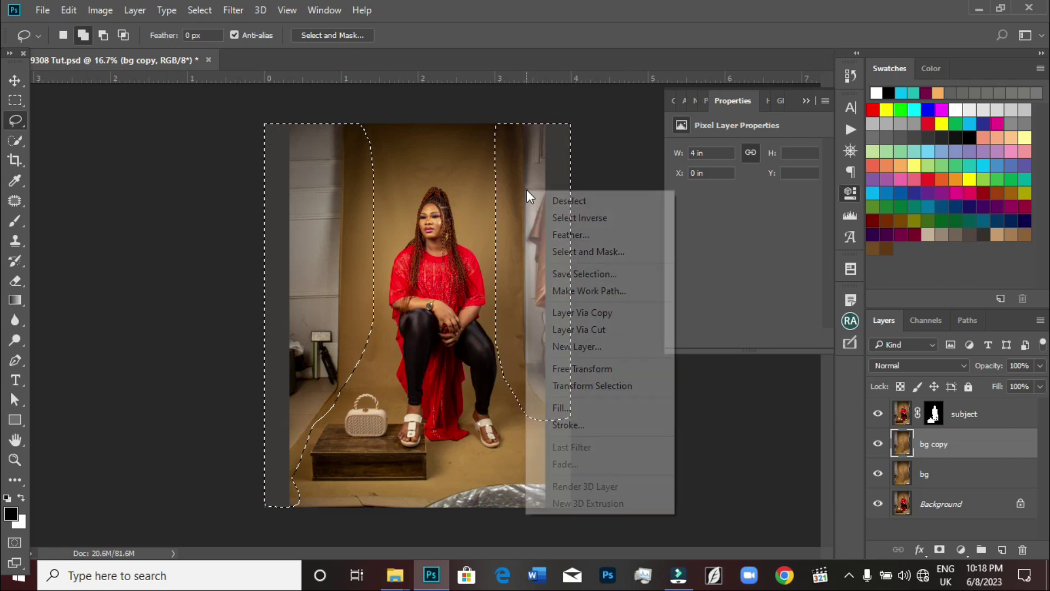
{"action": "left_click", "coordinate": [562, 408]}
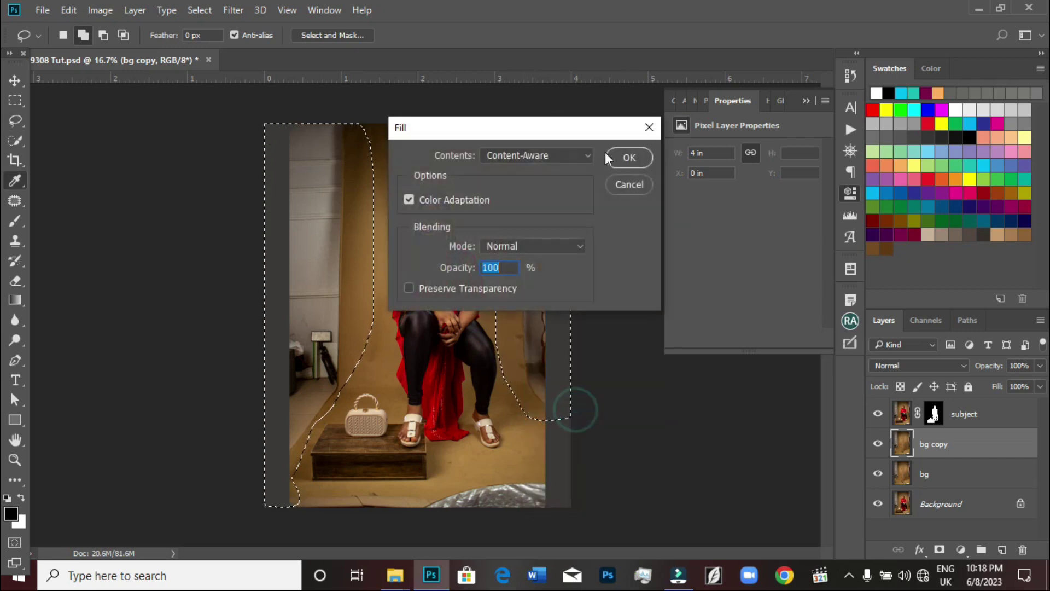
{"action": "left_click", "coordinate": [627, 154]}
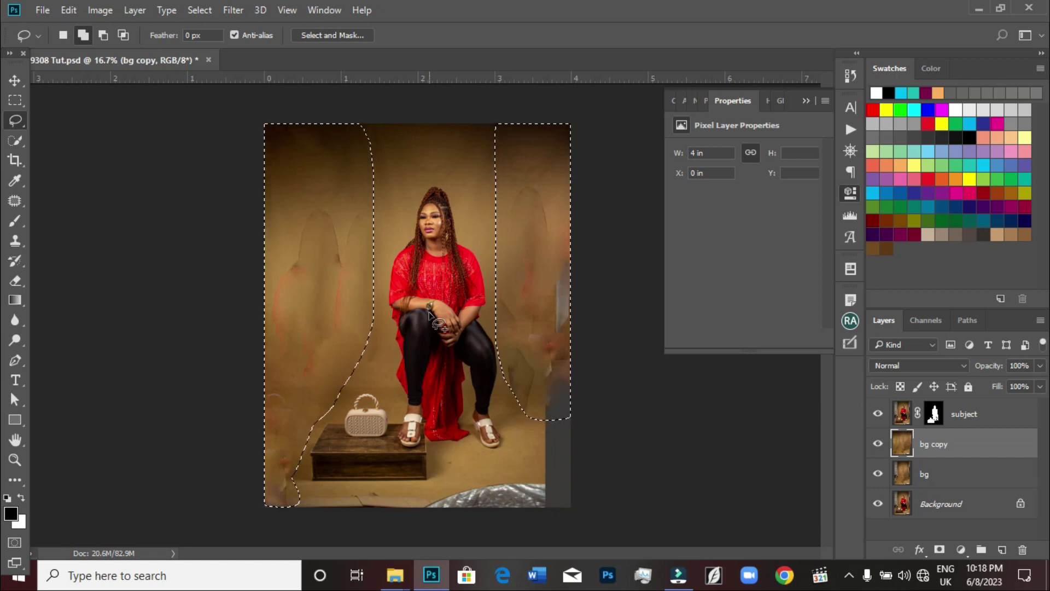
{"action": "key", "text": "ctrl+d"}
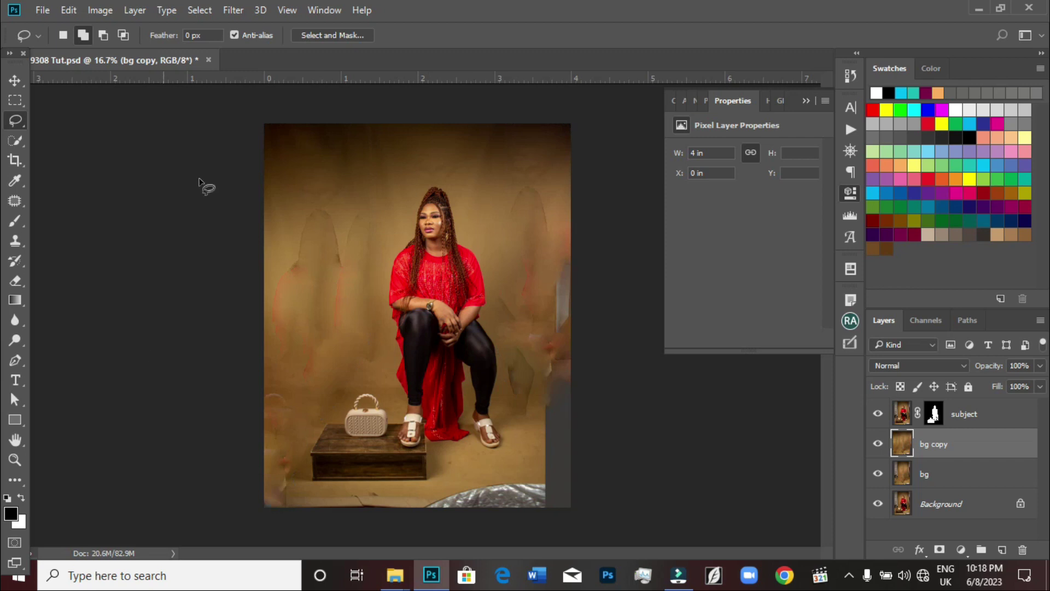
- Select a full-height strip along the backdrop's right edge and stretch it outward to about 239% width, then deselect
{"action": "key", "text": "m"}
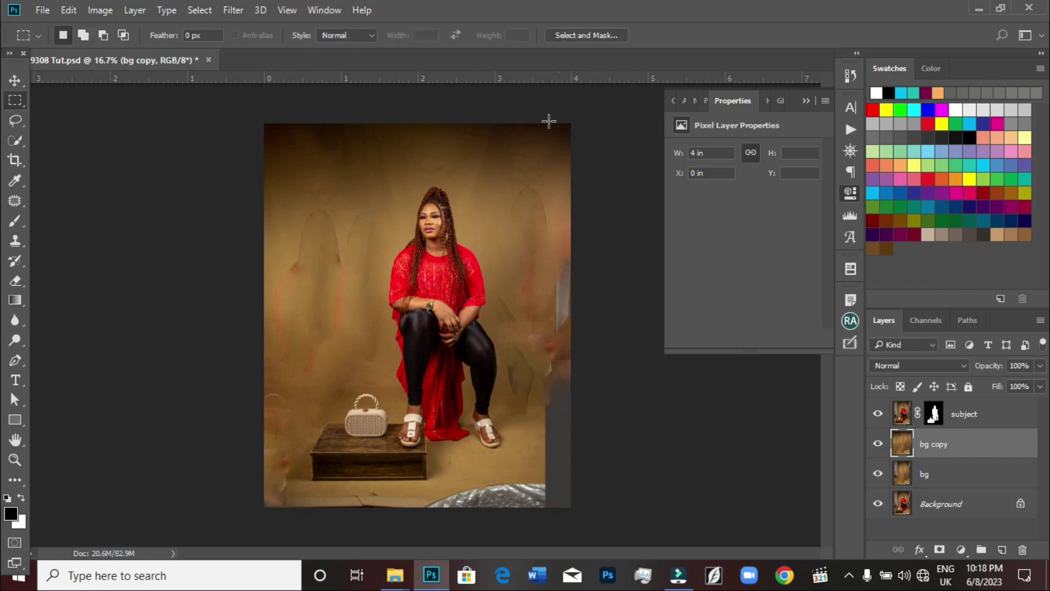
{"action": "left_click_drag", "start_coordinate": [519, 130], "coordinate": [624, 463]}
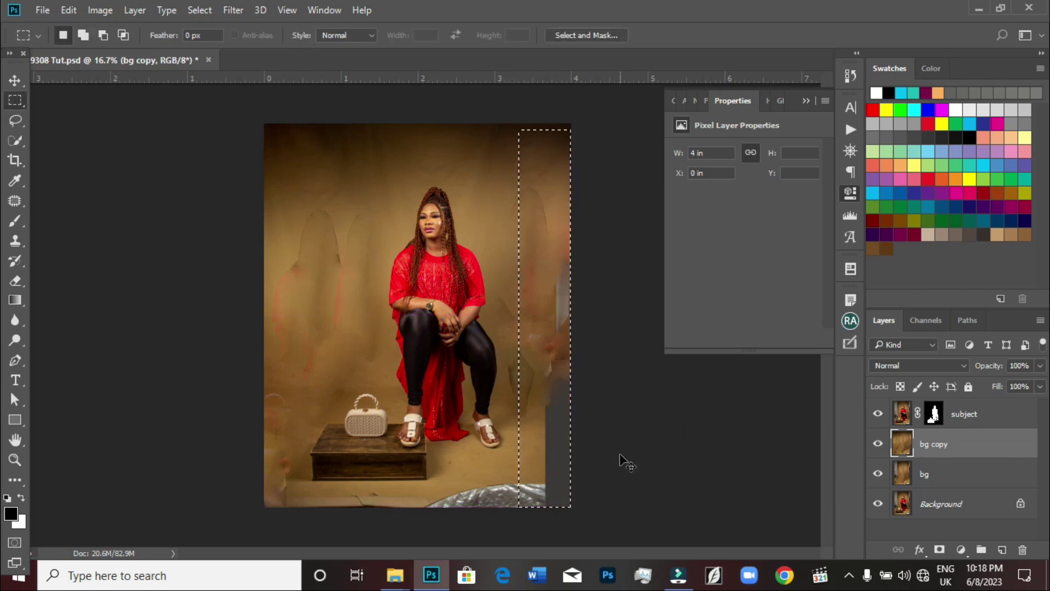
{"action": "key", "text": "ctrl+t"}
{"action": "left_click_drag", "start_coordinate": [571, 318], "coordinate": [645, 318]}
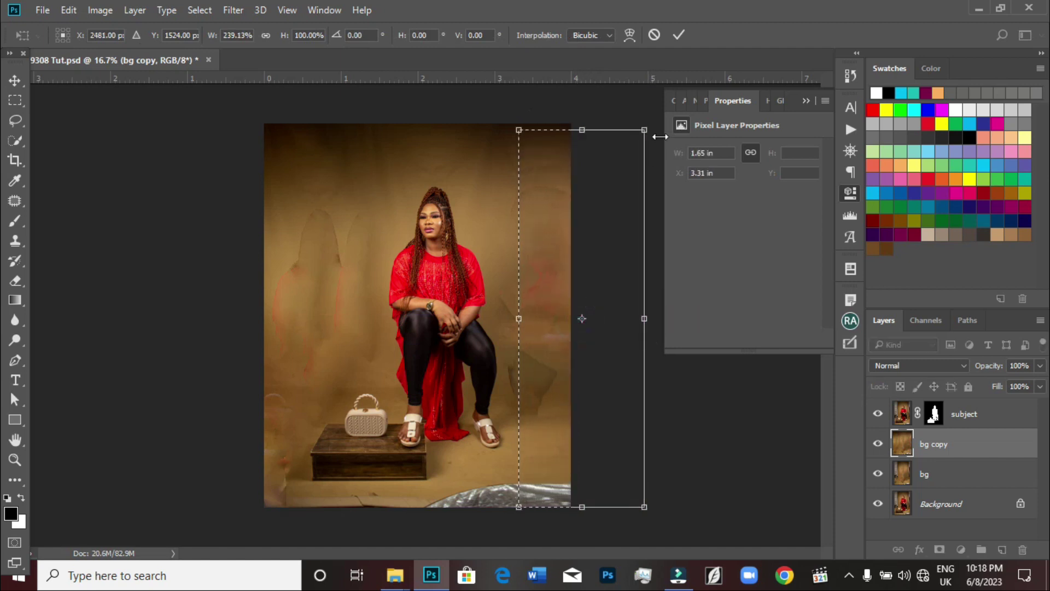
{"action": "left_click", "coordinate": [679, 34]}
{"action": "key", "text": "ctrl+d"}
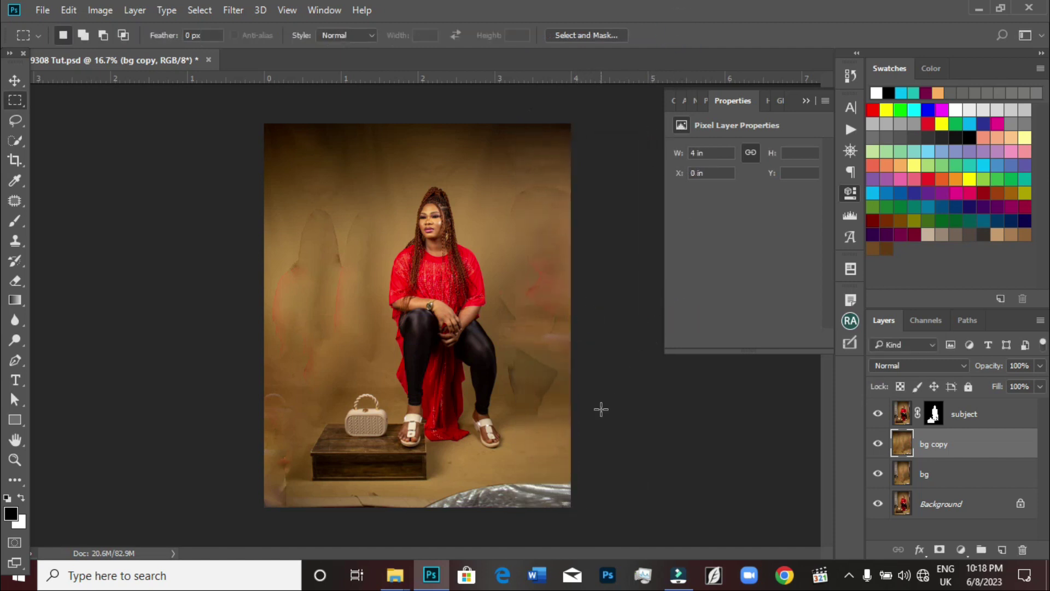
- Select the lower-right corner around the silver reflector and stretch it downward to about 209% height
{"action": "left_click_drag", "start_coordinate": [571, 507], "coordinate": [424, 476]}
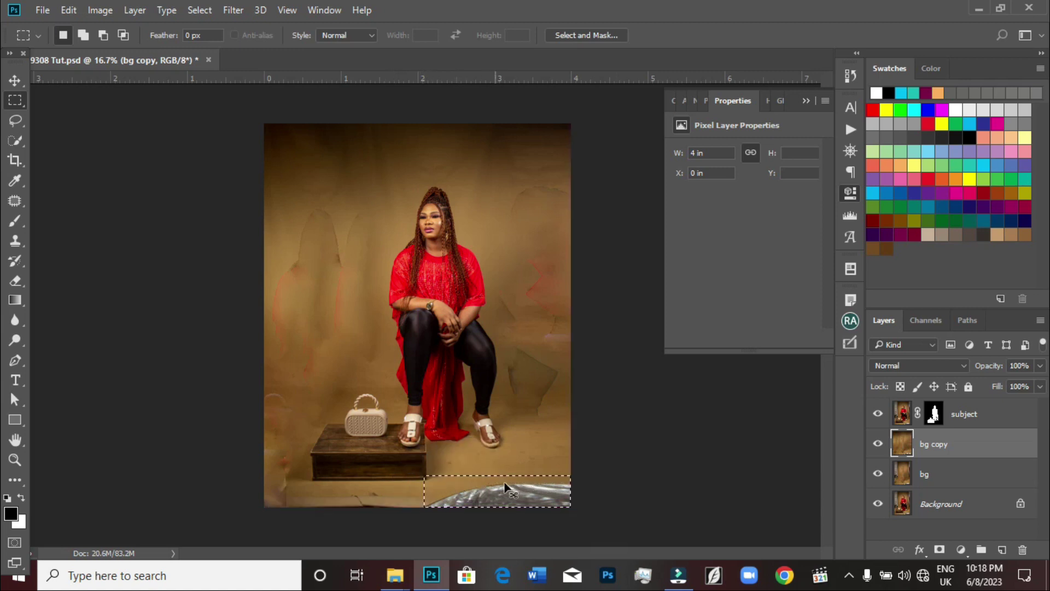
{"action": "left_click", "coordinate": [535, 460]}
{"action": "left_click_drag", "start_coordinate": [581, 513], "coordinate": [443, 474]}
{"action": "key", "text": "ctrl+t"}
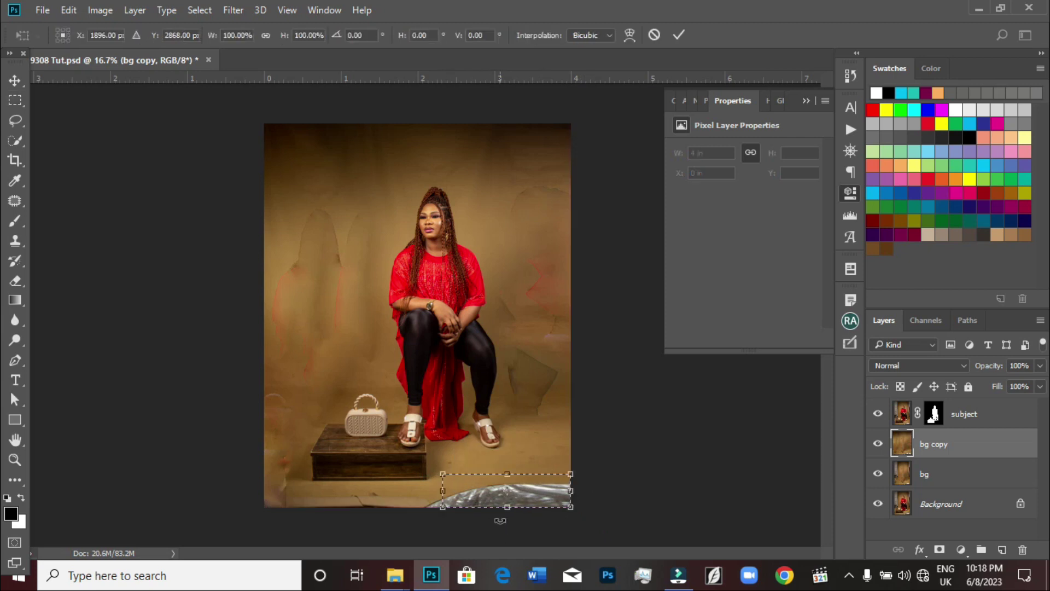
{"action": "left_click_drag", "start_coordinate": [508, 508], "coordinate": [521, 543]}
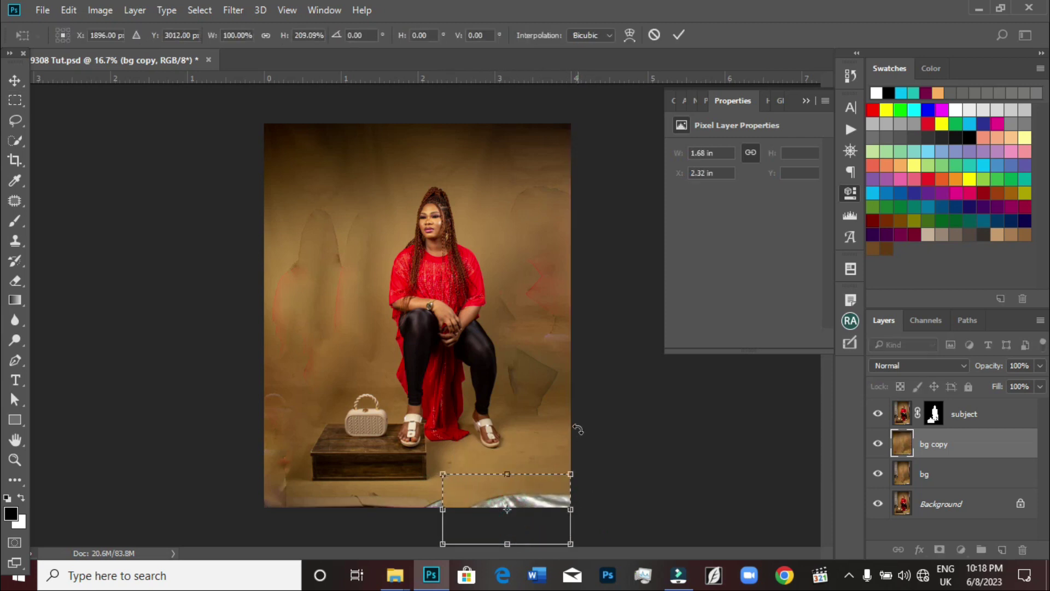
{"action": "key", "text": "Escape"}
- Select the full-width strip along the image's bottom edge, stretch it down past the canvas to push out the reflector, and deselect
{"action": "left_click_drag", "start_coordinate": [647, 534], "coordinate": [263, 484]}
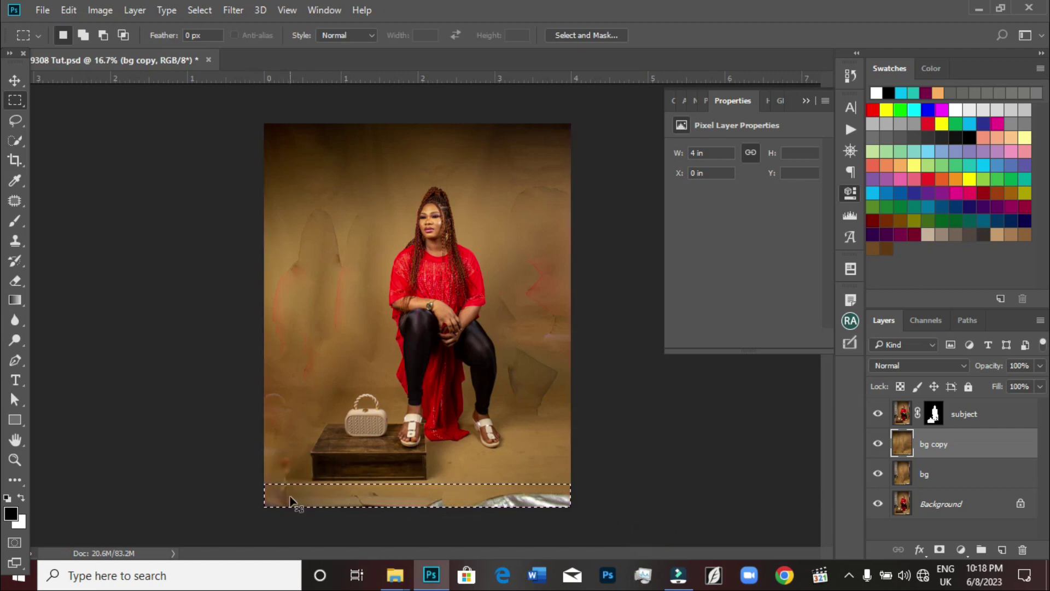
{"action": "key", "text": "ctrl+minus"}
{"action": "key", "text": "ctrl+t"}
{"action": "left_click_drag", "start_coordinate": [424, 464], "coordinate": [421, 495]}
{"action": "key", "text": "Return"}
{"action": "key", "text": "ctrl+d"}
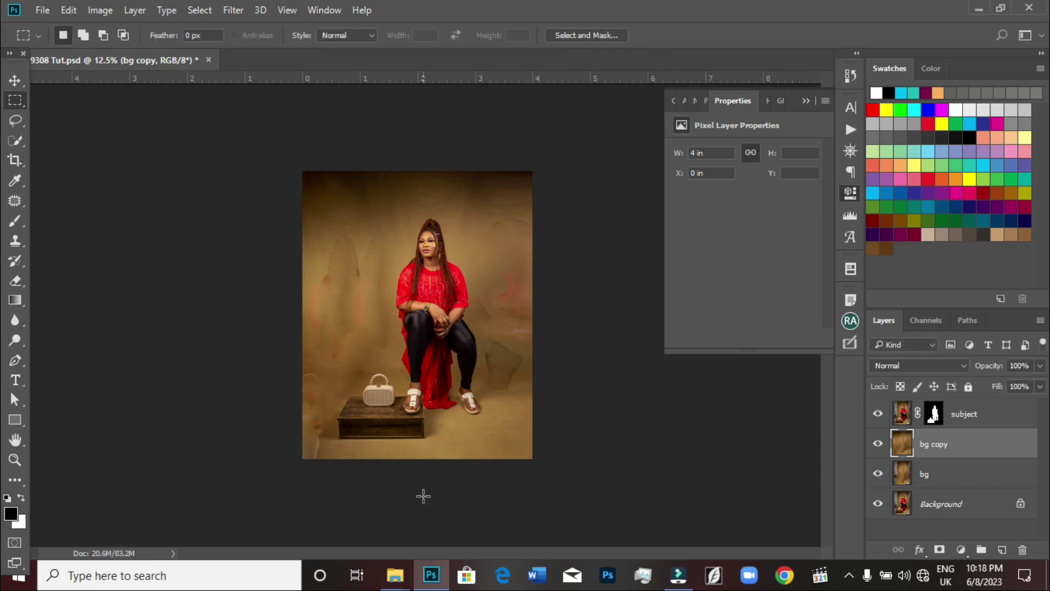
- Patch the ghost outline and marks on the backdrop left of the woman and beside the wooden box
{"action": "key", "text": "ctrl+plus"}
{"action": "left_click", "coordinate": [15, 200]}
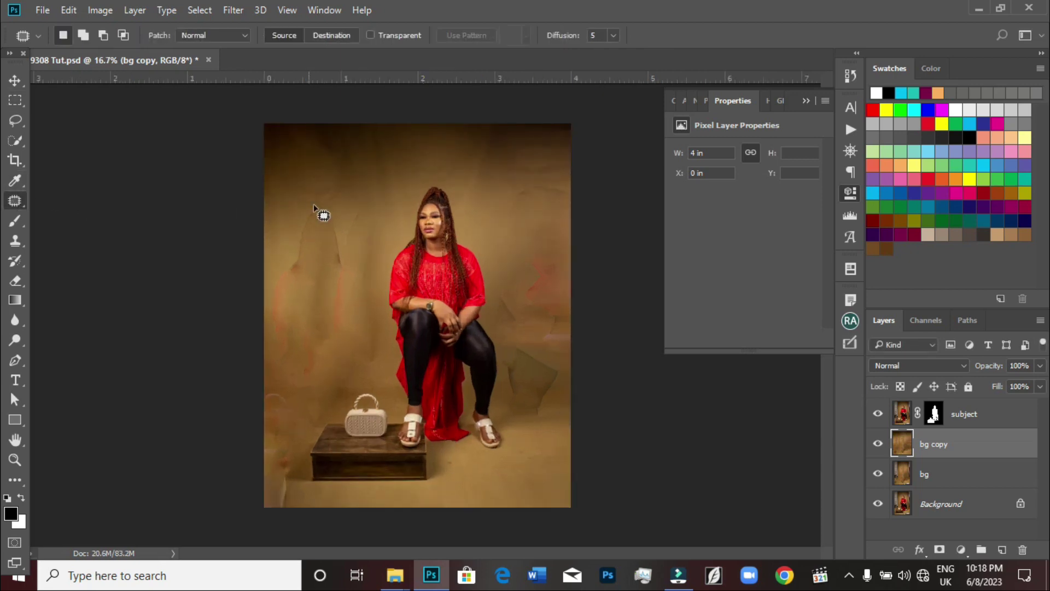
{"action": "mouse_move", "coordinate": [307, 270]}
{"action": "left_mouse_down"}
{"action": "mouse_move", "coordinate": [352, 199]}
{"action": "mouse_move", "coordinate": [324, 257]}
{"action": "mouse_move", "coordinate": [328, 295]}
{"action": "mouse_move", "coordinate": [352, 277]}
{"action": "mouse_move", "coordinate": [320, 354]}
{"action": "left_mouse_up"}
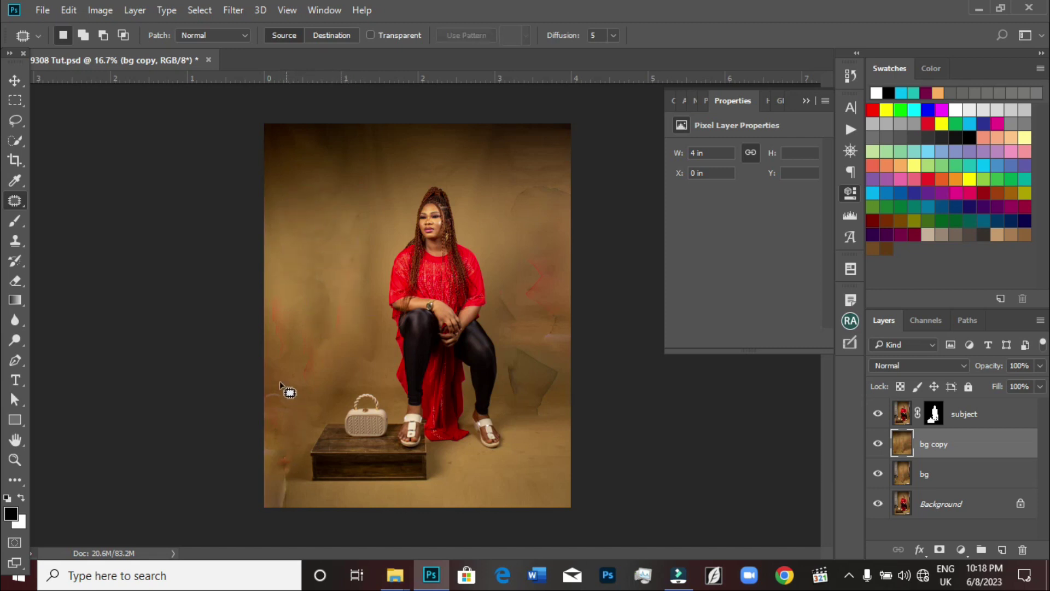
{"action": "left_click", "coordinate": [286, 329]}
{"action": "mouse_move", "coordinate": [270, 441]}
{"action": "left_mouse_down"}
{"action": "mouse_move", "coordinate": [302, 494]}
{"action": "mouse_move", "coordinate": [289, 494]}
{"action": "mouse_move", "coordinate": [414, 509]}
{"action": "mouse_move", "coordinate": [553, 492]}
{"action": "left_mouse_up"}
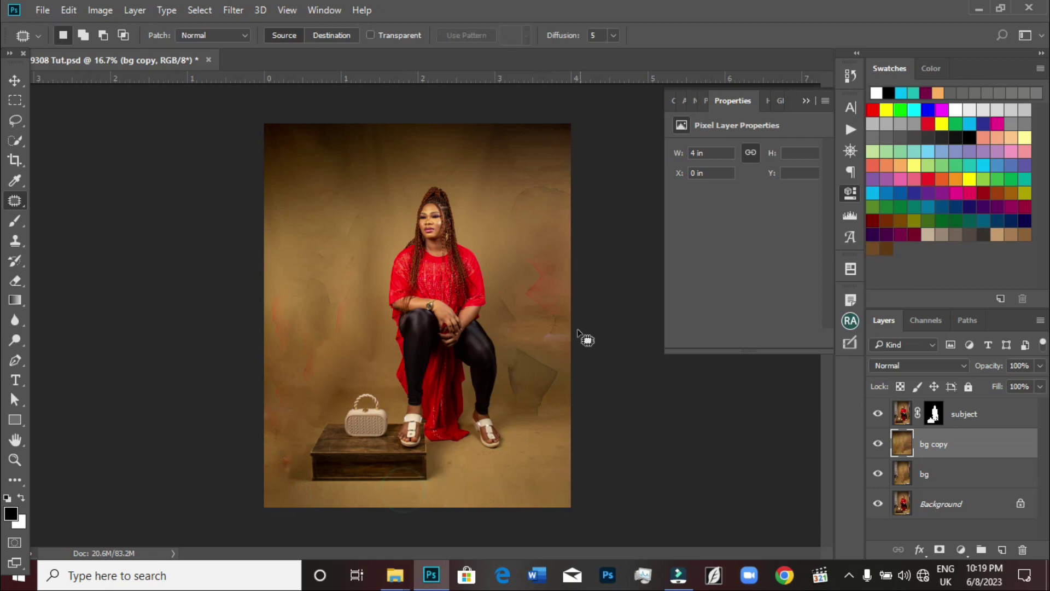
- Patch the dark blotch beside the woman's knee and the reddish stain above it on the backdrop
{"action": "left_click", "coordinate": [500, 285]}
{"action": "mouse_move", "coordinate": [538, 335]}
{"action": "left_mouse_down"}
{"action": "mouse_move", "coordinate": [518, 343]}
{"action": "mouse_move", "coordinate": [591, 383]}
{"action": "mouse_move", "coordinate": [556, 305]}
{"action": "mouse_move", "coordinate": [551, 347]}
{"action": "mouse_move", "coordinate": [536, 291]}
{"action": "left_mouse_up"}
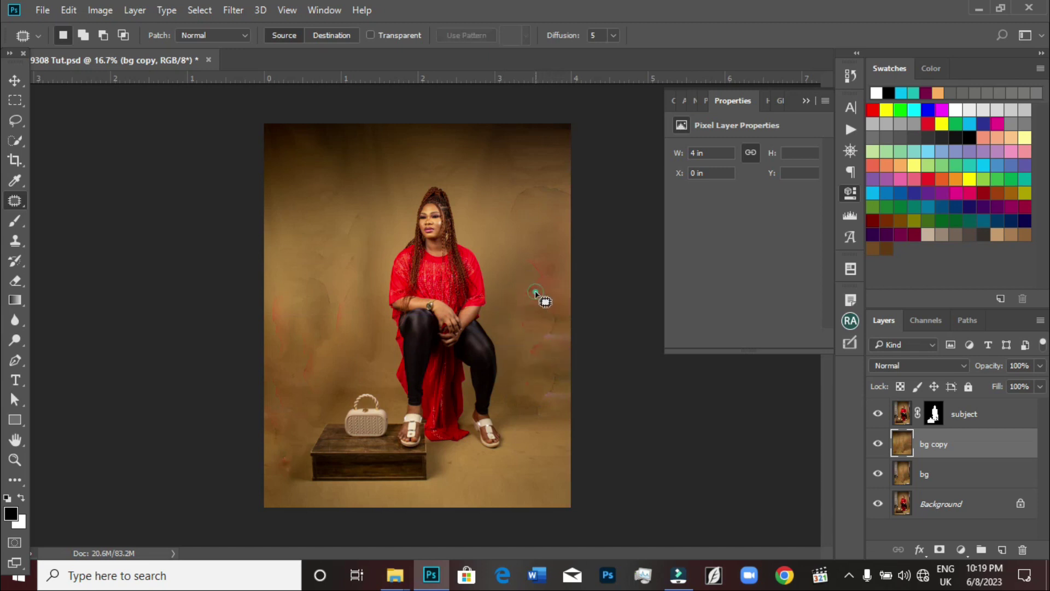
{"action": "left_click_drag", "start_coordinate": [555, 328], "coordinate": [529, 272]}
- Patch the faint outline and streaks across the backdrop's upper area and right of the woman's head
{"action": "mouse_move", "coordinate": [354, 125]}
{"action": "left_mouse_down"}
{"action": "mouse_move", "coordinate": [347, 194]}
{"action": "mouse_move", "coordinate": [399, 215]}
{"action": "mouse_move", "coordinate": [355, 124]}
{"action": "left_mouse_up"}
{"action": "left_click_drag", "start_coordinate": [378, 164], "coordinate": [530, 110]}
{"action": "key", "text": "ctrl+d"}
{"action": "mouse_move", "coordinate": [523, 161]}
{"action": "left_mouse_down"}
{"action": "mouse_move", "coordinate": [516, 253]}
{"action": "mouse_move", "coordinate": [596, 117]}
{"action": "mouse_move", "coordinate": [545, 215]}
{"action": "mouse_move", "coordinate": [556, 235]}
{"action": "mouse_move", "coordinate": [549, 251]}
{"action": "left_mouse_up"}
{"action": "key", "text": "ctrl+d"}
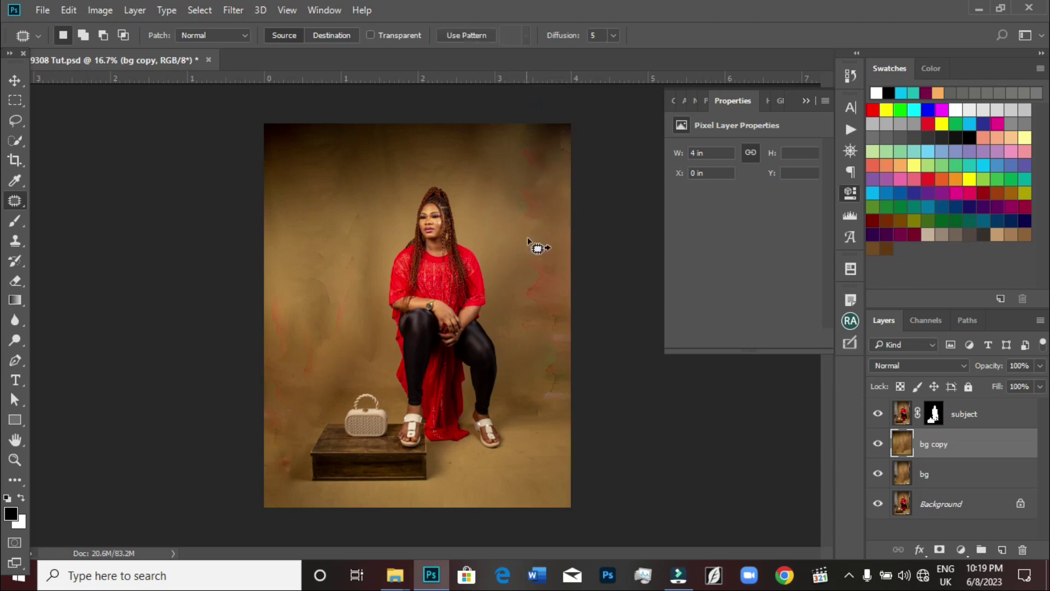
{"action": "mouse_move", "coordinate": [494, 176]}
{"action": "left_mouse_down"}
{"action": "mouse_move", "coordinate": [530, 113]}
{"action": "mouse_move", "coordinate": [544, 164]}
{"action": "mouse_move", "coordinate": [542, 278]}
{"action": "mouse_move", "coordinate": [558, 330]}
{"action": "mouse_move", "coordinate": [520, 229]}
{"action": "left_mouse_up"}
{"action": "key", "text": "ctrl+d"}
{"action": "key", "text": "ctrl+d"}
- Patch the remaining marks near the backdrop's right edge and on the area left of the woman
{"action": "mouse_move", "coordinate": [559, 352]}
{"action": "left_mouse_down"}
{"action": "mouse_move", "coordinate": [558, 378]}
{"action": "mouse_move", "coordinate": [556, 312]}
{"action": "left_mouse_up"}
{"action": "key", "text": "ctrl+d"}
{"action": "mouse_move", "coordinate": [262, 284]}
{"action": "left_mouse_down"}
{"action": "mouse_move", "coordinate": [328, 277]}
{"action": "mouse_move", "coordinate": [335, 265]}
{"action": "mouse_move", "coordinate": [319, 309]}
{"action": "mouse_move", "coordinate": [329, 227]}
{"action": "left_mouse_up"}
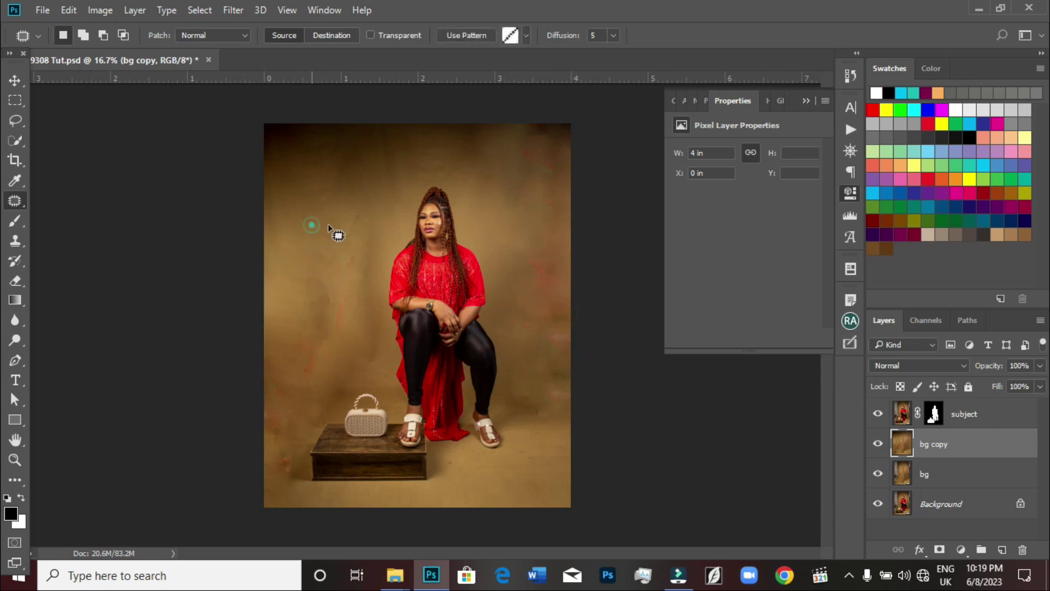
{"action": "left_click_drag", "start_coordinate": [352, 263], "coordinate": [358, 184]}
{"action": "key", "text": "ctrl+d"}
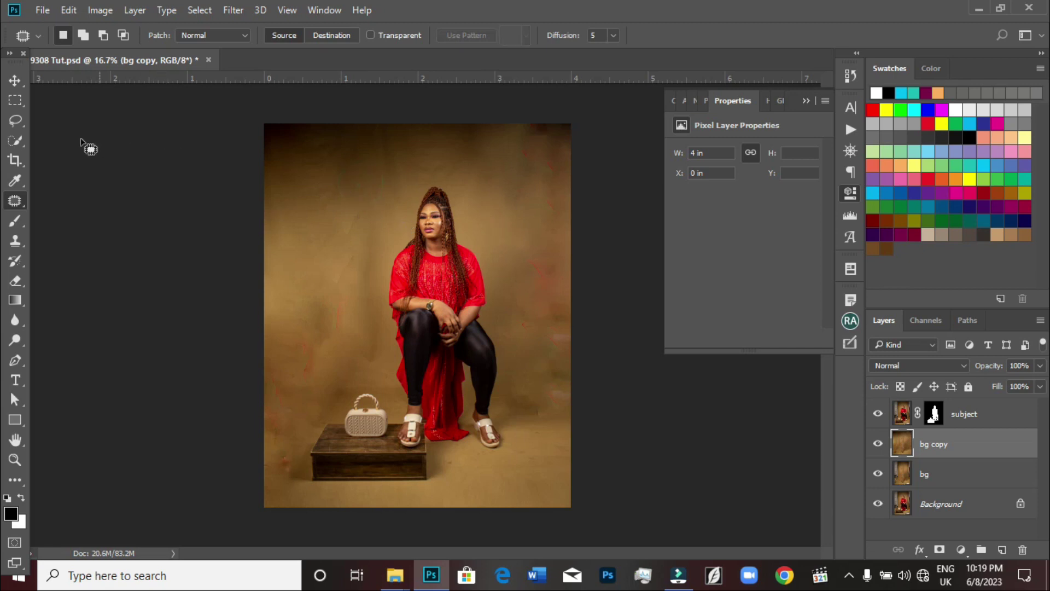
- Lasso the backdrop from the image's top down to the woman's calves, leaving out her head, and feather the selection
{"action": "left_click", "coordinate": [19, 122]}
{"action": "mouse_move", "coordinate": [248, 147]}
{"action": "left_mouse_down"}
{"action": "mouse_move", "coordinate": [300, 198]}
{"action": "mouse_move", "coordinate": [463, 192]}
{"action": "mouse_move", "coordinate": [602, 90]}
{"action": "left_mouse_up"}
{"action": "mouse_move", "coordinate": [605, 157]}
{"action": "left_mouse_down"}
{"action": "mouse_move", "coordinate": [484, 165]}
{"action": "mouse_move", "coordinate": [617, 229]}
{"action": "mouse_move", "coordinate": [607, 235]}
{"action": "left_mouse_up"}
{"action": "mouse_move", "coordinate": [215, 205]}
{"action": "left_mouse_down"}
{"action": "mouse_move", "coordinate": [399, 186]}
{"action": "mouse_move", "coordinate": [272, 307]}
{"action": "mouse_move", "coordinate": [263, 285]}
{"action": "left_mouse_up"}
{"action": "left_click_drag", "start_coordinate": [363, 266], "coordinate": [268, 348]}
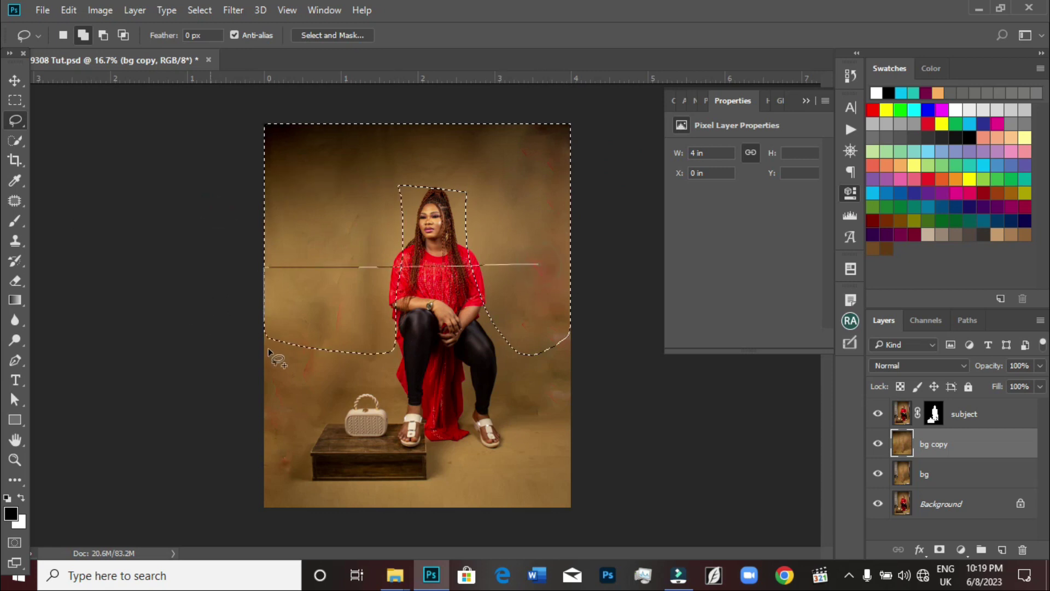
{"action": "left_click_drag", "start_coordinate": [559, 367], "coordinate": [568, 335]}
{"action": "mouse_move", "coordinate": [504, 270]}
{"action": "left_mouse_down"}
{"action": "mouse_move", "coordinate": [405, 169]}
{"action": "mouse_move", "coordinate": [409, 289]}
{"action": "mouse_move", "coordinate": [379, 283]}
{"action": "mouse_move", "coordinate": [522, 284]}
{"action": "left_mouse_up"}
{"action": "mouse_move", "coordinate": [387, 296]}
{"action": "left_mouse_down"}
{"action": "mouse_move", "coordinate": [260, 318]}
{"action": "mouse_move", "coordinate": [281, 401]}
{"action": "left_mouse_up"}
{"action": "mouse_move", "coordinate": [517, 411]}
{"action": "left_mouse_down"}
{"action": "mouse_move", "coordinate": [578, 328]}
{"action": "mouse_move", "coordinate": [558, 284]}
{"action": "left_mouse_up"}
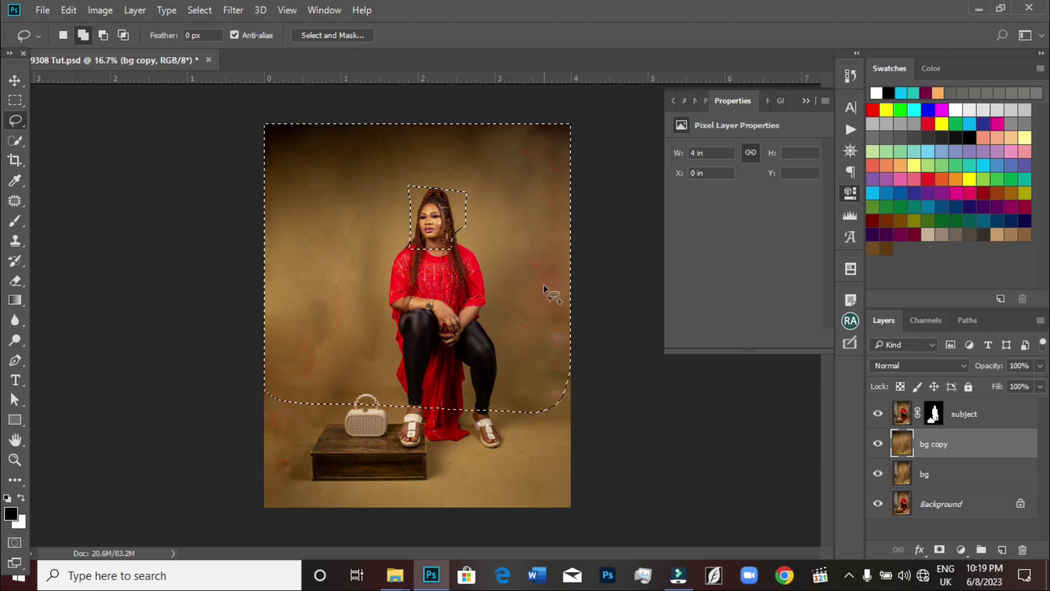
{"action": "right_click", "coordinate": [547, 288]}
{"action": "left_click", "coordinate": [575, 280]}
{"action": "left_click", "coordinate": [593, 159]}
- Apply a Gaussian Blur with a 153.2-pixel radius to the selected upper backdrop, and clear the selection
{"action": "left_click", "coordinate": [232, 10]}
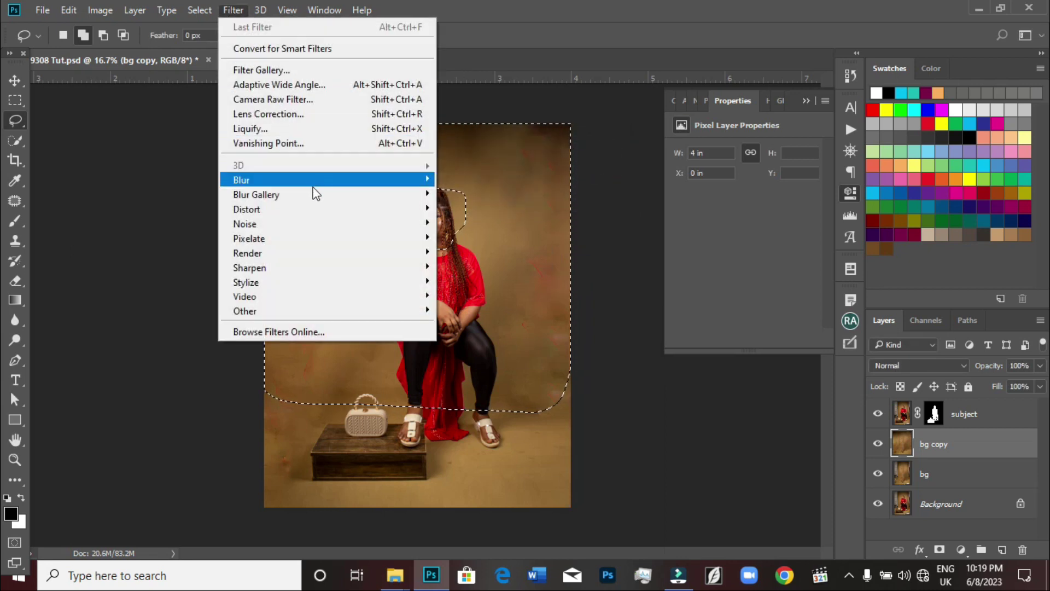
{"action": "mouse_move", "coordinate": [350, 186]}
{"action": "left_click", "coordinate": [479, 237]}
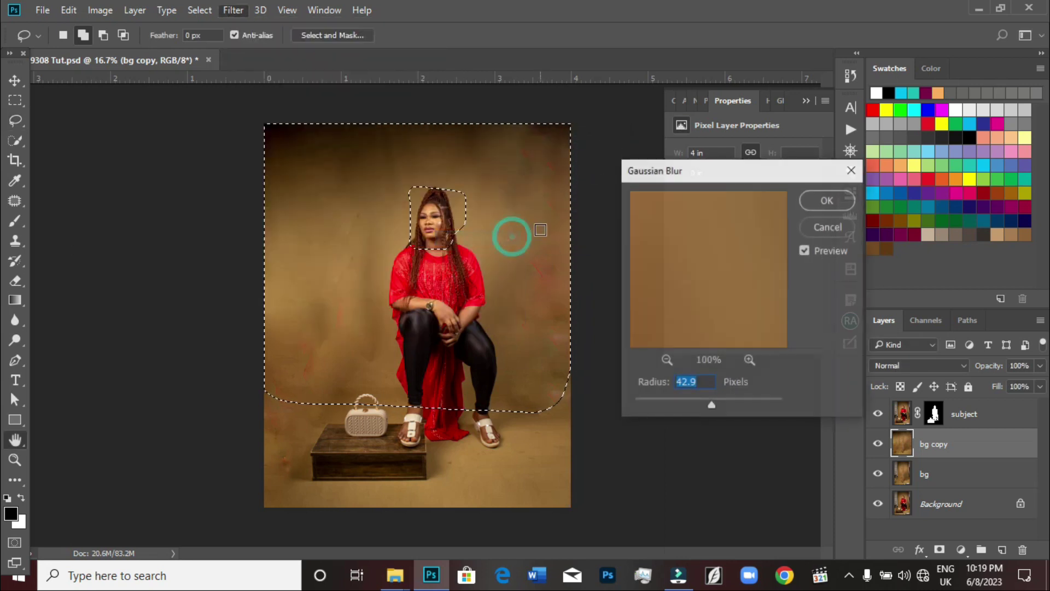
{"action": "left_click_drag", "start_coordinate": [708, 395], "coordinate": [742, 410]}
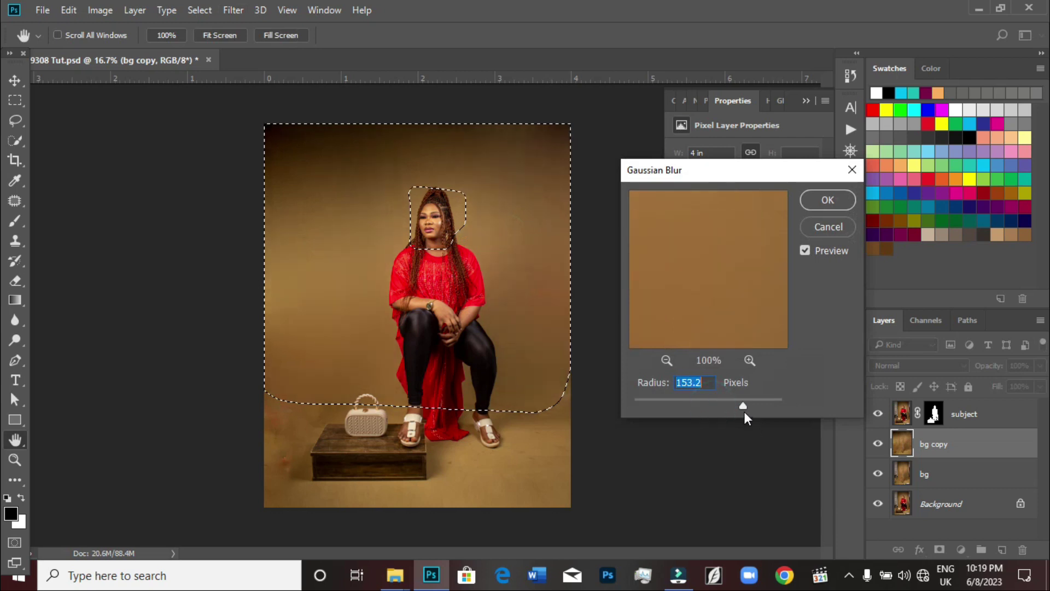
{"action": "left_click", "coordinate": [814, 195]}
{"action": "key", "text": "l"}
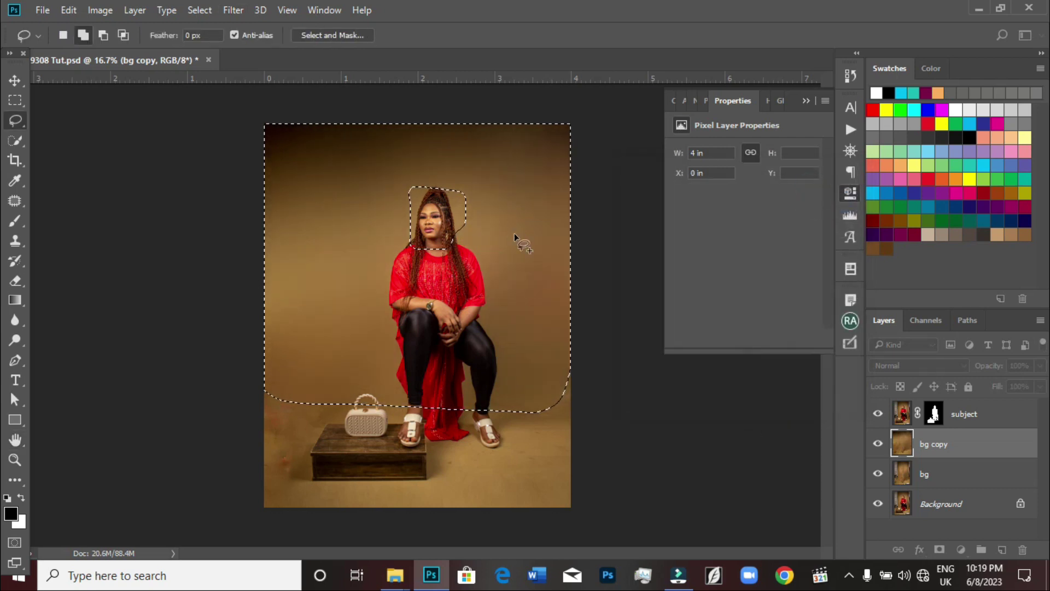
{"action": "right_click", "coordinate": [485, 237]}
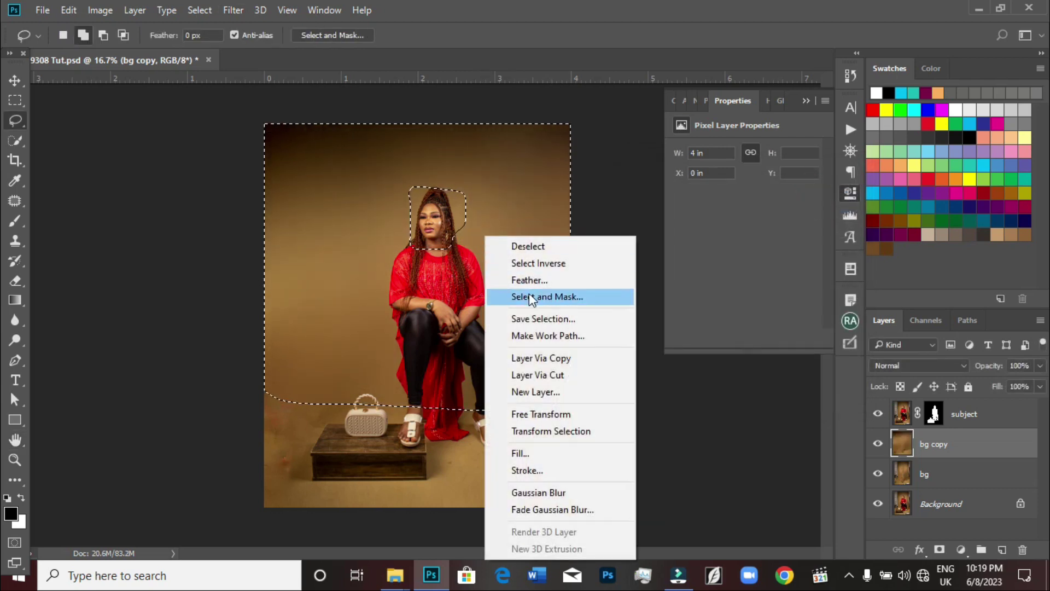
{"action": "left_click", "coordinate": [523, 247]}
- Lasso the lower backdrop and floor around the wooden box and the woman's feet, and feather the selection by 30 pixels
{"action": "left_click_drag", "start_coordinate": [279, 399], "coordinate": [293, 496]}
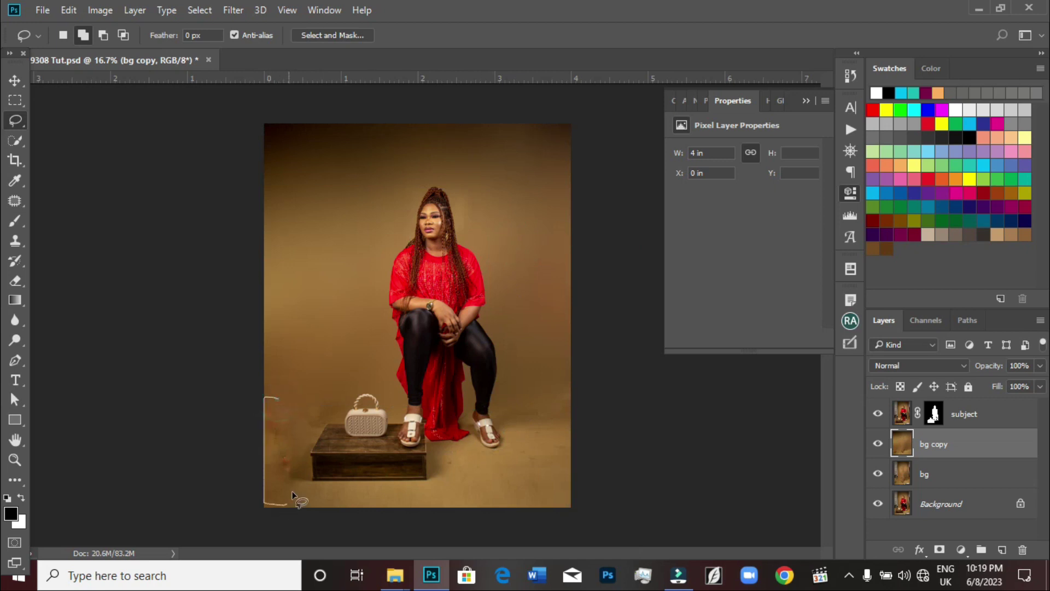
{"action": "mouse_move", "coordinate": [290, 446]}
{"action": "left_mouse_down"}
{"action": "mouse_move", "coordinate": [309, 486]}
{"action": "mouse_move", "coordinate": [253, 509]}
{"action": "mouse_move", "coordinate": [602, 561]}
{"action": "mouse_move", "coordinate": [640, 492]}
{"action": "left_mouse_up"}
{"action": "mouse_move", "coordinate": [576, 403]}
{"action": "left_mouse_down"}
{"action": "mouse_move", "coordinate": [526, 410]}
{"action": "mouse_move", "coordinate": [612, 439]}
{"action": "mouse_move", "coordinate": [472, 476]}
{"action": "mouse_move", "coordinate": [626, 451]}
{"action": "mouse_move", "coordinate": [536, 426]}
{"action": "mouse_move", "coordinate": [453, 457]}
{"action": "mouse_move", "coordinate": [501, 499]}
{"action": "mouse_move", "coordinate": [342, 487]}
{"action": "mouse_move", "coordinate": [394, 521]}
{"action": "mouse_move", "coordinate": [299, 423]}
{"action": "mouse_move", "coordinate": [304, 463]}
{"action": "mouse_move", "coordinate": [283, 495]}
{"action": "left_mouse_up"}
{"action": "right_click", "coordinate": [511, 175]}
{"action": "left_click", "coordinate": [563, 215]}
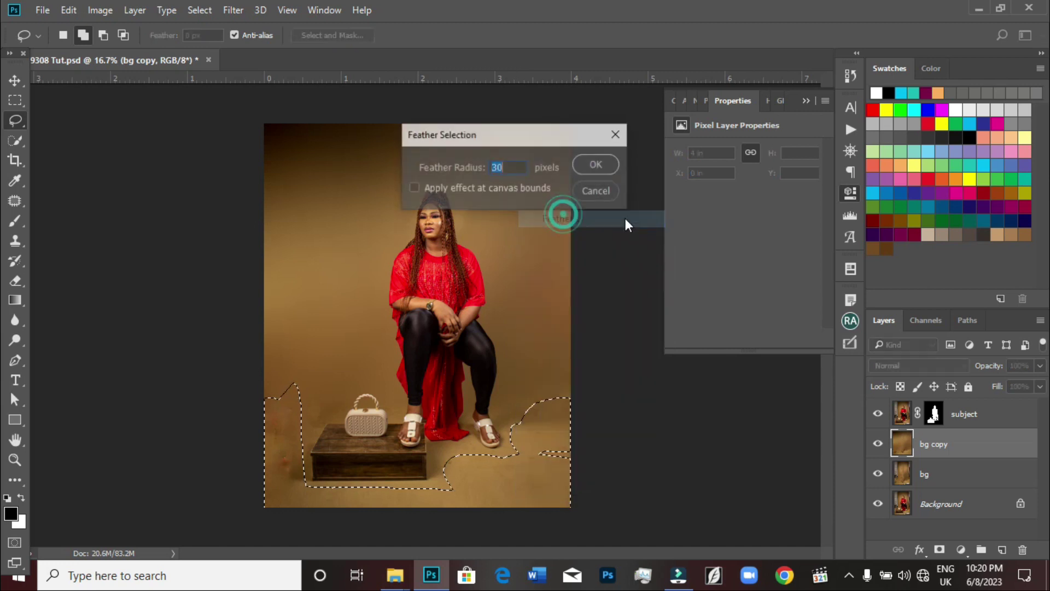
{"action": "left_click", "coordinate": [601, 163]}
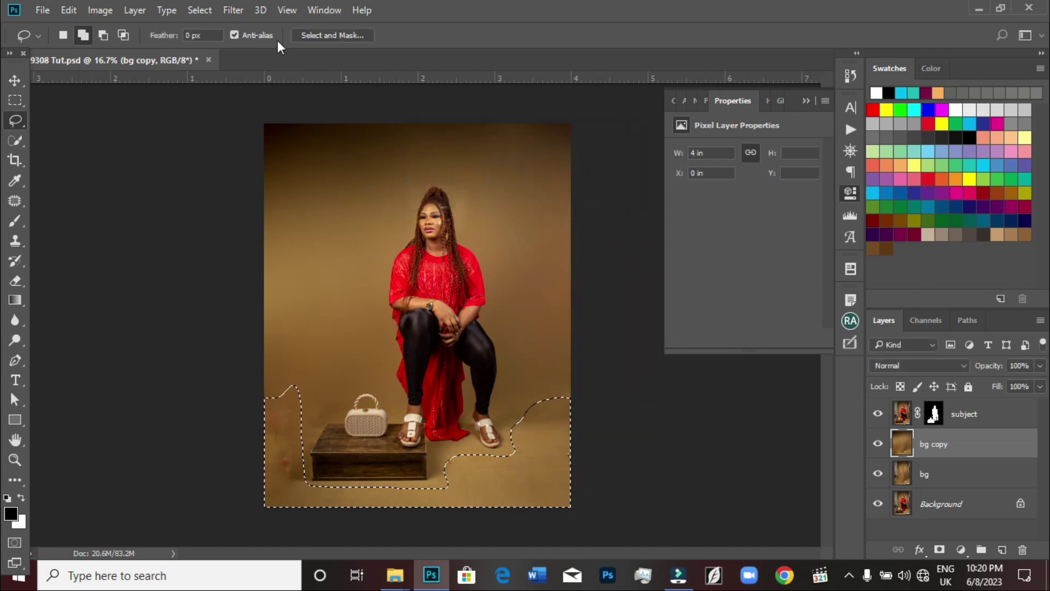
- Apply Gaussian Blur to the selected floor area, deselect it, and compare the cleaned backdrop with the original image
{"action": "left_click", "coordinate": [240, 12]}
{"action": "mouse_move", "coordinate": [321, 178]}
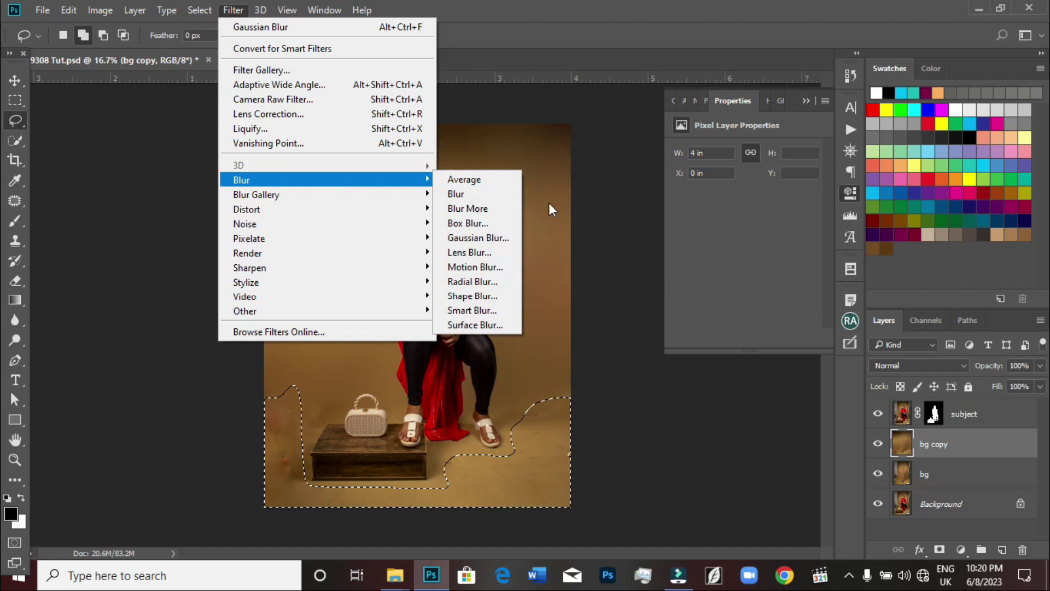
{"action": "left_click", "coordinate": [480, 237]}
{"action": "left_click_drag", "start_coordinate": [721, 403], "coordinate": [719, 403]}
{"action": "left_click", "coordinate": [820, 205]}
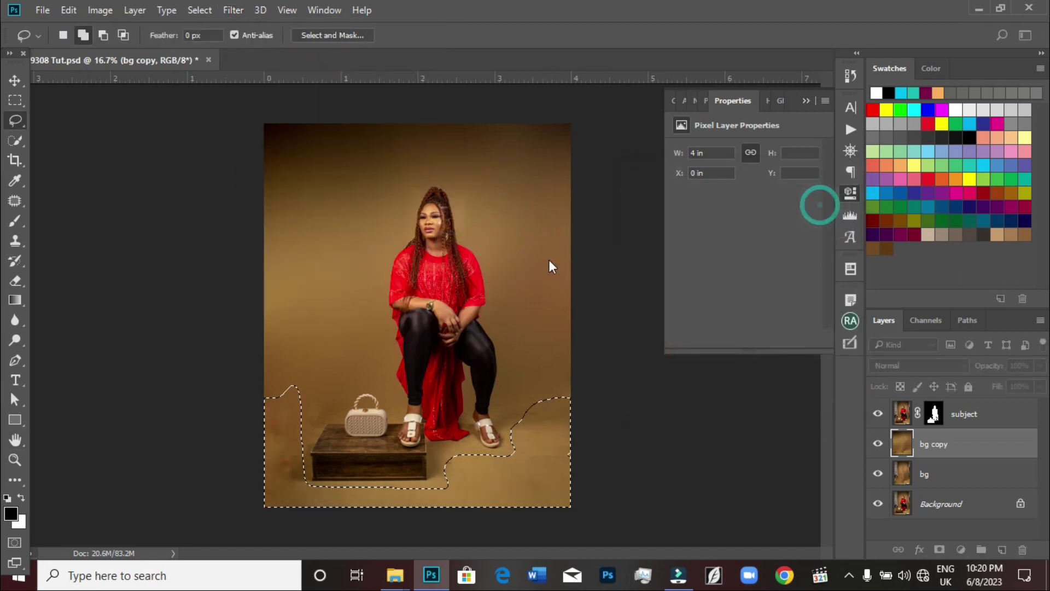
{"action": "right_click", "coordinate": [525, 468]}
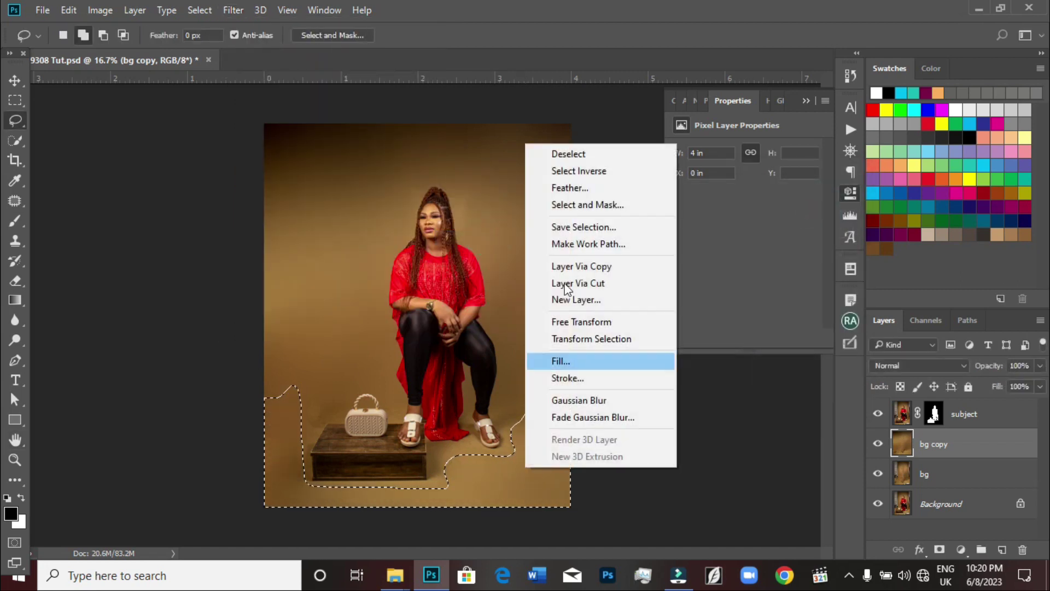
{"action": "left_click", "coordinate": [572, 157]}
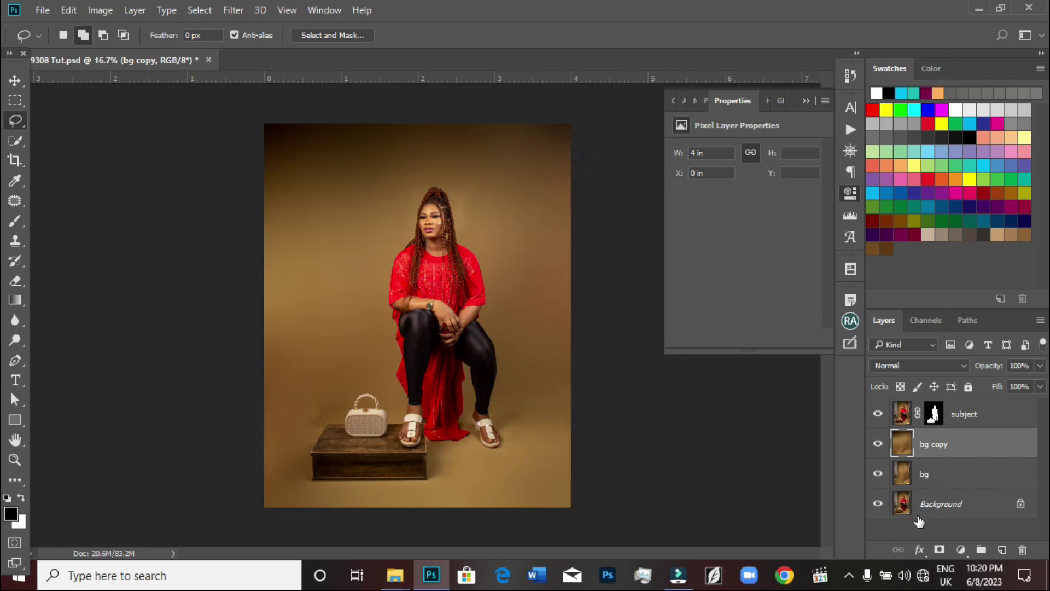
{"action": "left_click", "coordinate": [878, 448]}
{"action": "left_click", "coordinate": [878, 447], "text": "alt"}
{"action": "left_click", "coordinate": [881, 506], "text": "alt"}
{"action": "left_click", "coordinate": [880, 506], "text": "alt"}
- Add a Hue/Saturation adjustment layer above bg copy and raise the backdrop's saturation
{"action": "left_click", "coordinate": [961, 549]}
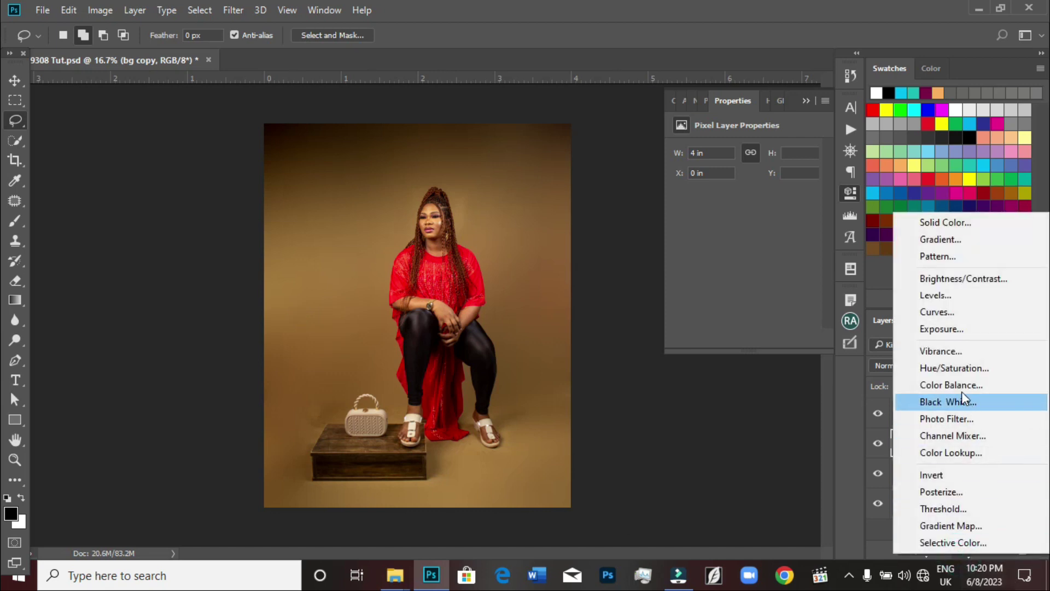
{"action": "left_click", "coordinate": [955, 367]}
{"action": "mouse_move", "coordinate": [742, 235]}
{"action": "left_mouse_down"}
{"action": "mouse_move", "coordinate": [754, 236]}
{"action": "mouse_move", "coordinate": [744, 238]}
{"action": "left_mouse_up"}
{"action": "left_click_drag", "start_coordinate": [748, 231], "coordinate": [749, 231]}
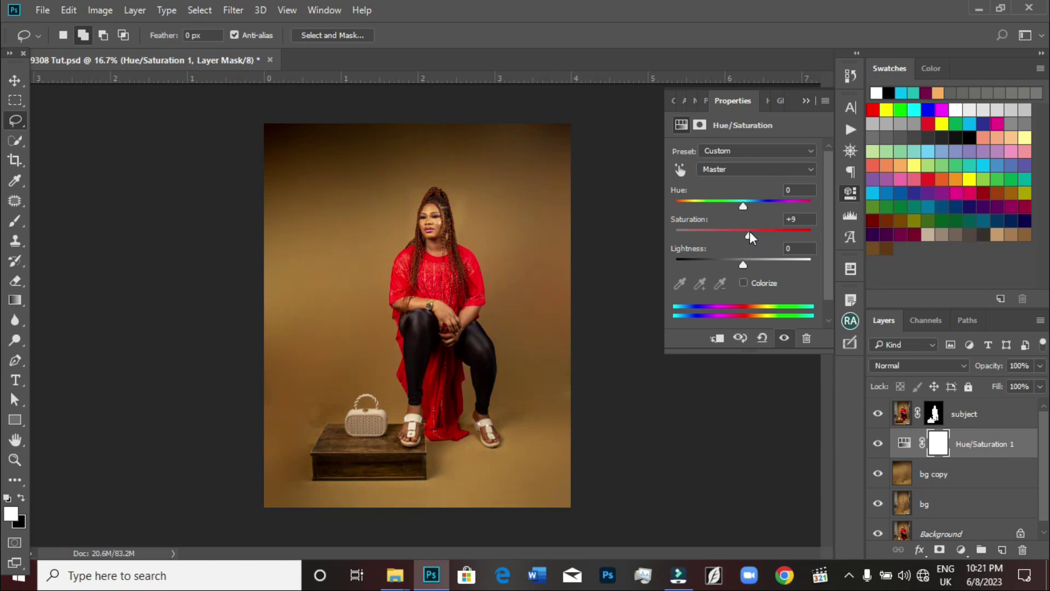
{"action": "left_click_drag", "start_coordinate": [744, 262], "coordinate": [756, 236]}
{"action": "left_click", "coordinate": [806, 101]}
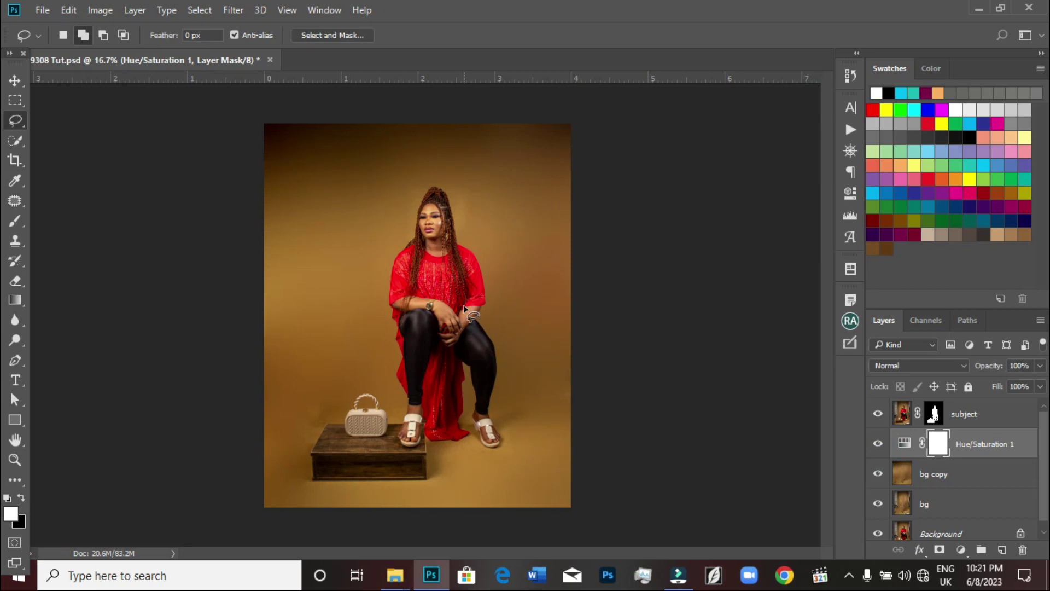
- Switch to File Explorer and open Ribbon.jpg in Photoshop through Camera Raw with its default settings
{"action": "left_click", "coordinate": [395, 574]}
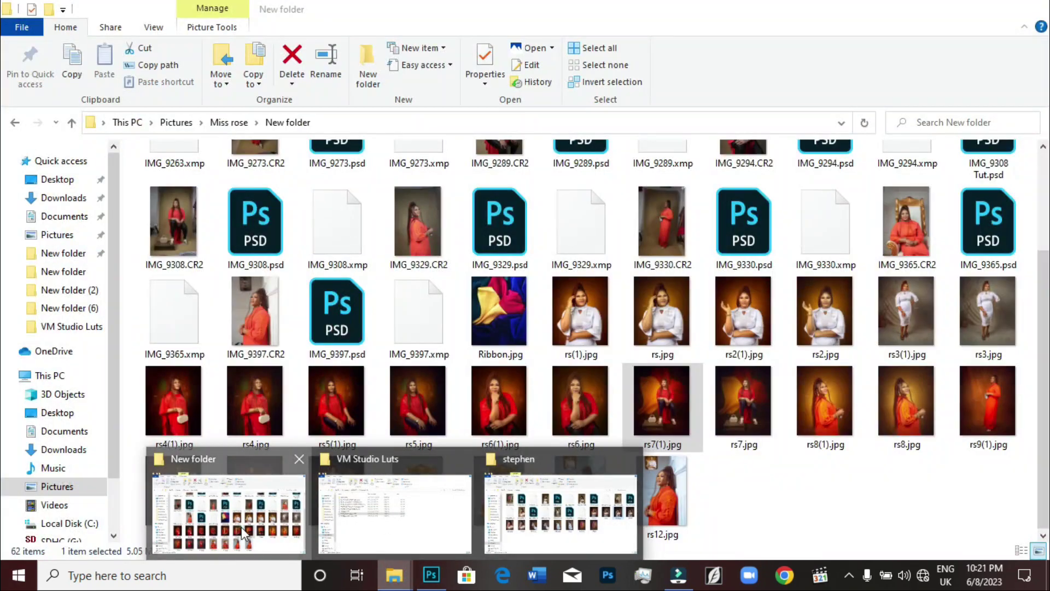
{"action": "left_click", "coordinate": [227, 541]}
{"action": "left_click", "coordinate": [521, 346]}
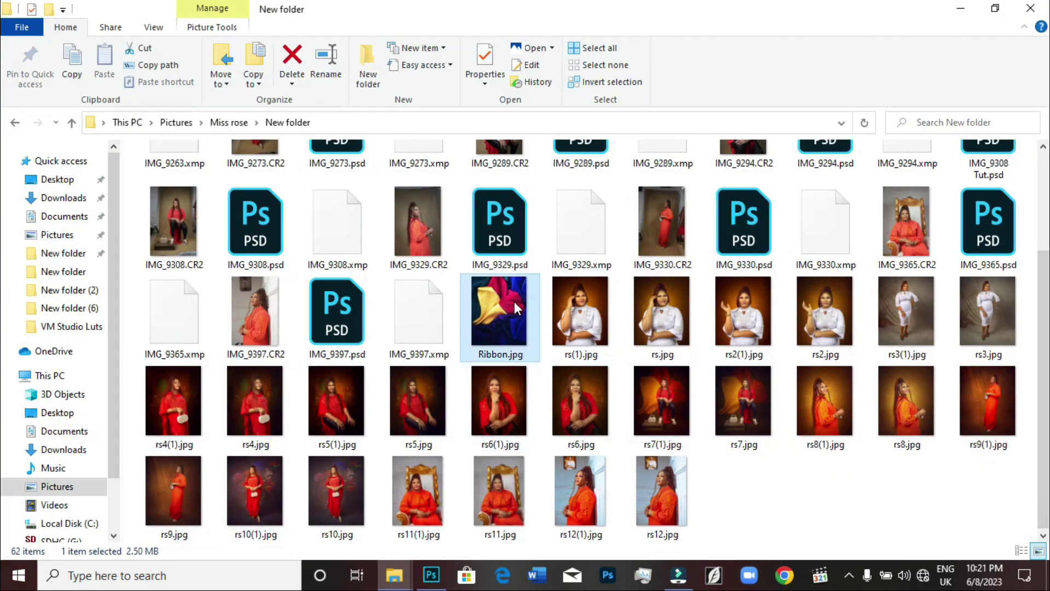
{"action": "left_click_drag", "start_coordinate": [488, 358], "coordinate": [477, 93]}
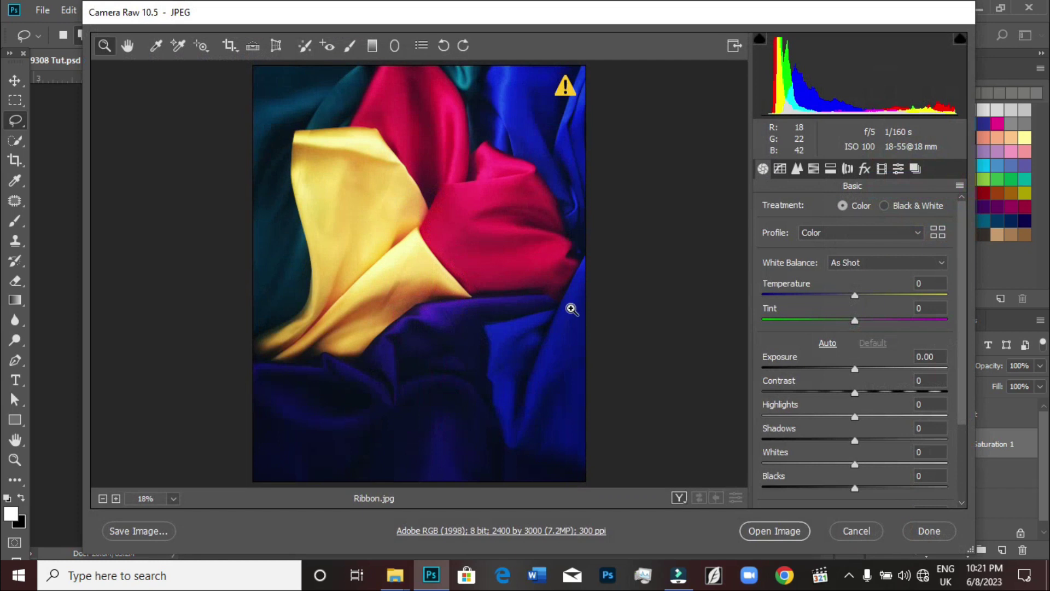
{"action": "left_click", "coordinate": [773, 535]}
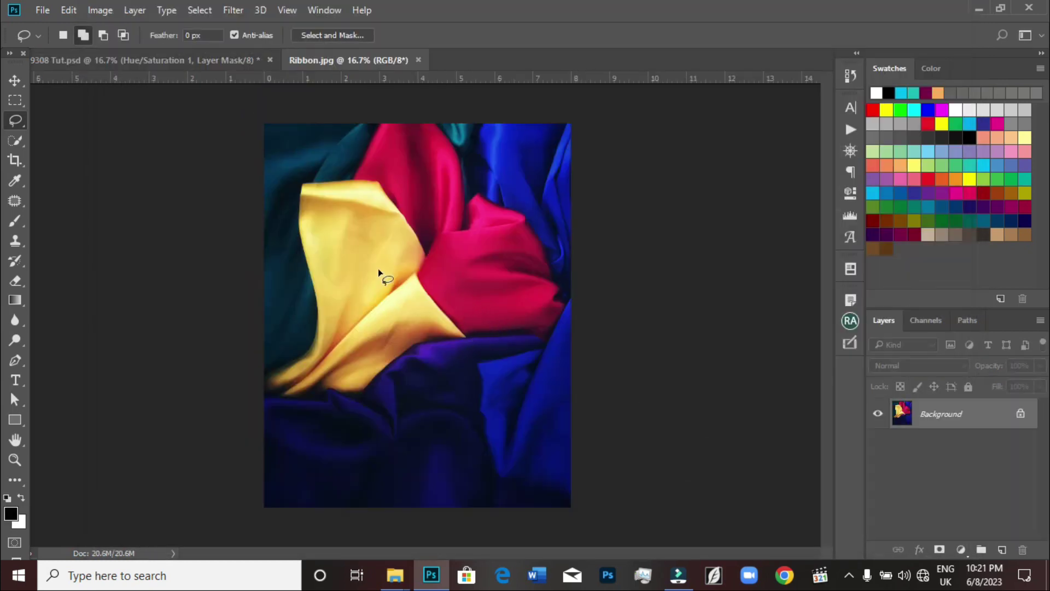
- Copy the entire Ribbon.jpg image and paste it into the portrait document above the Hue/Saturation layer
{"action": "left_click", "coordinate": [224, 59]}
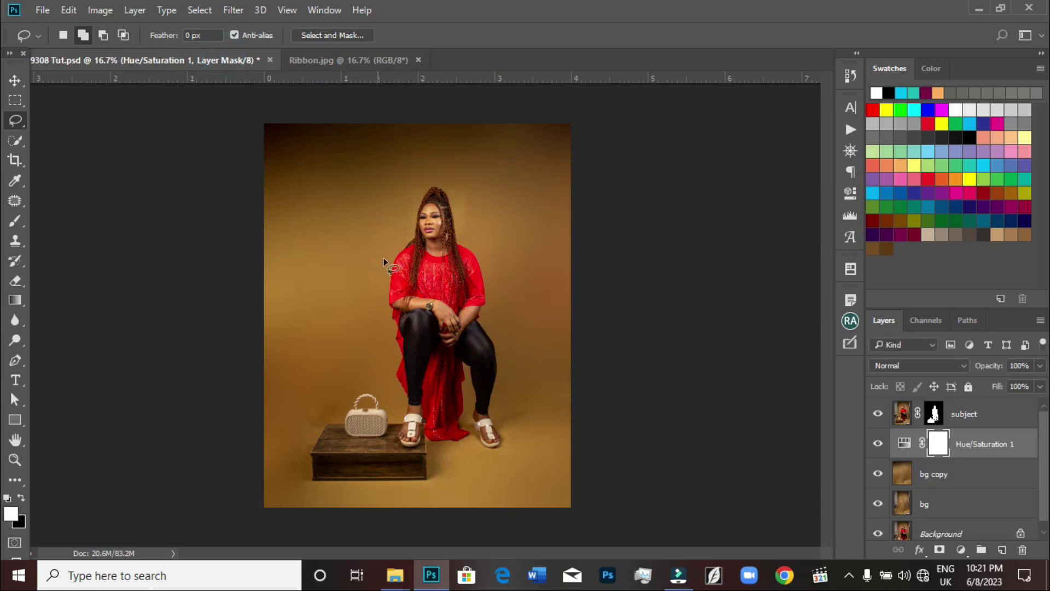
{"action": "left_click", "coordinate": [333, 61]}
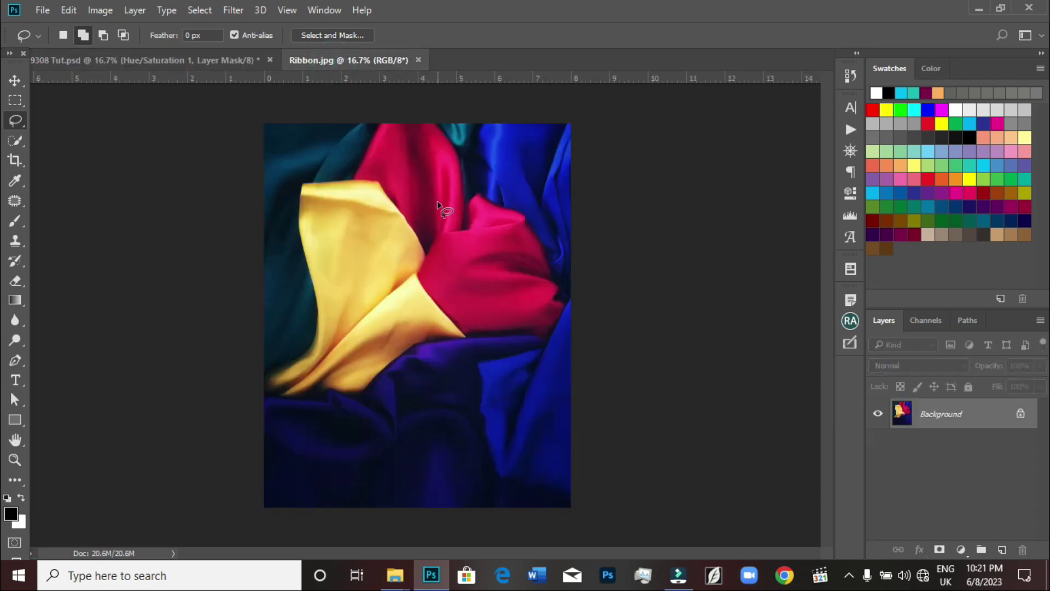
{"action": "key", "text": "ctrl+a"}
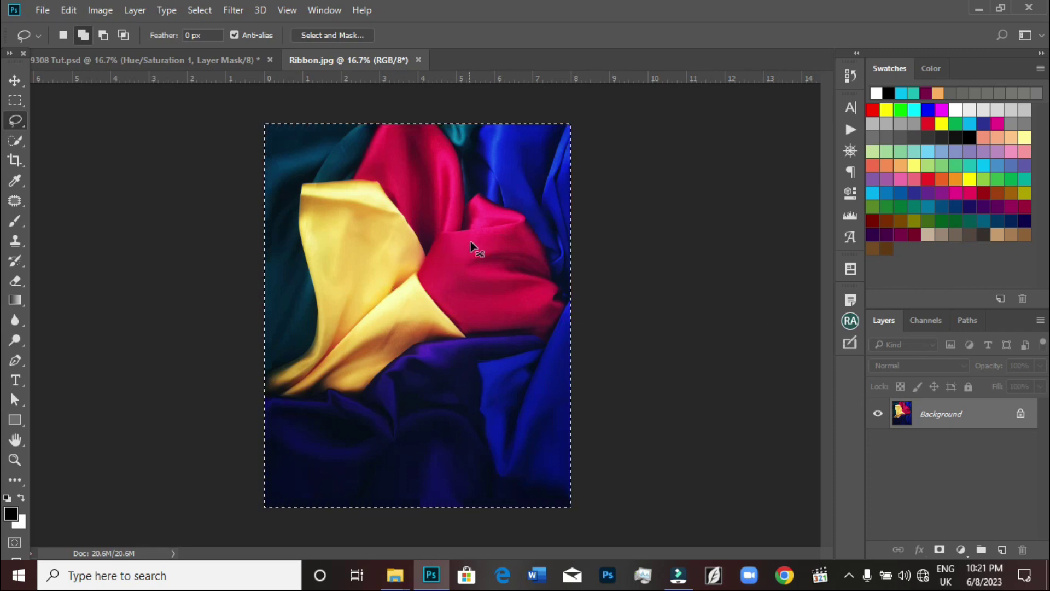
{"action": "left_click", "coordinate": [166, 61]}
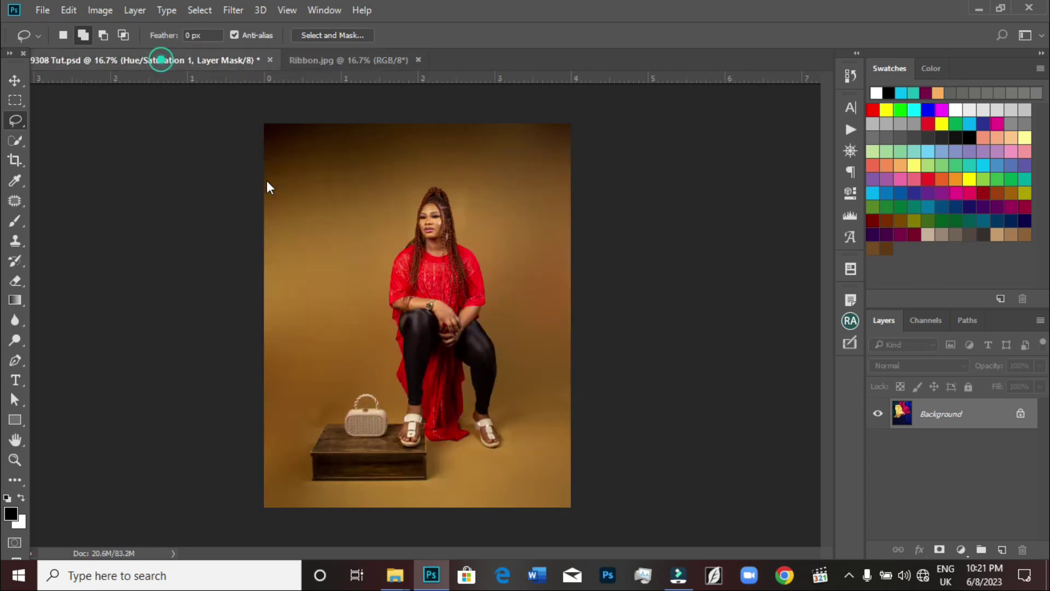
{"action": "key", "text": "ctrl+v"}
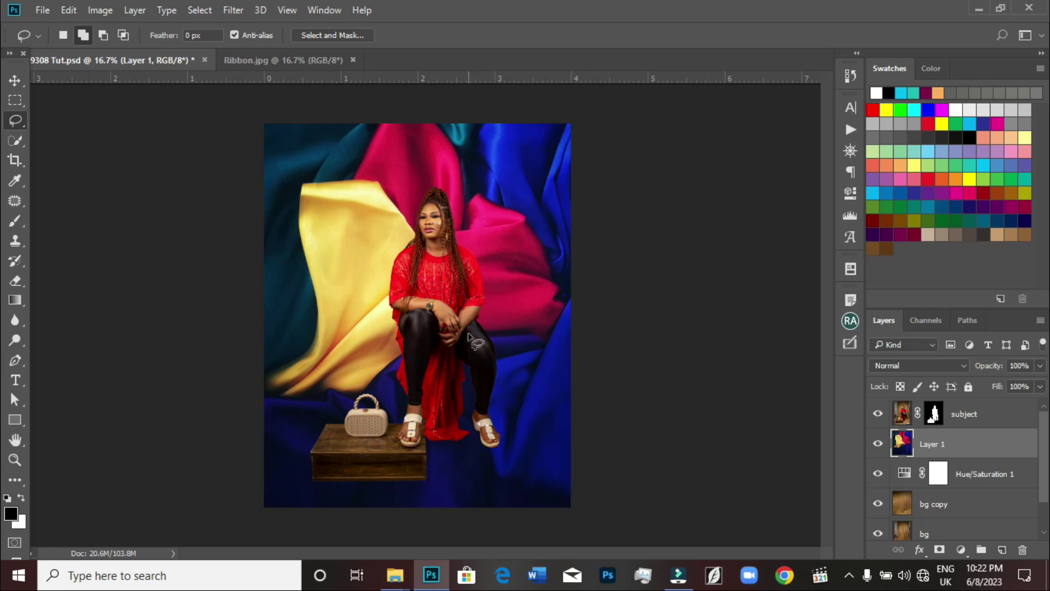
- Rename the pasted fabric layer as ribbon
{"action": "left_click", "coordinate": [882, 367]}
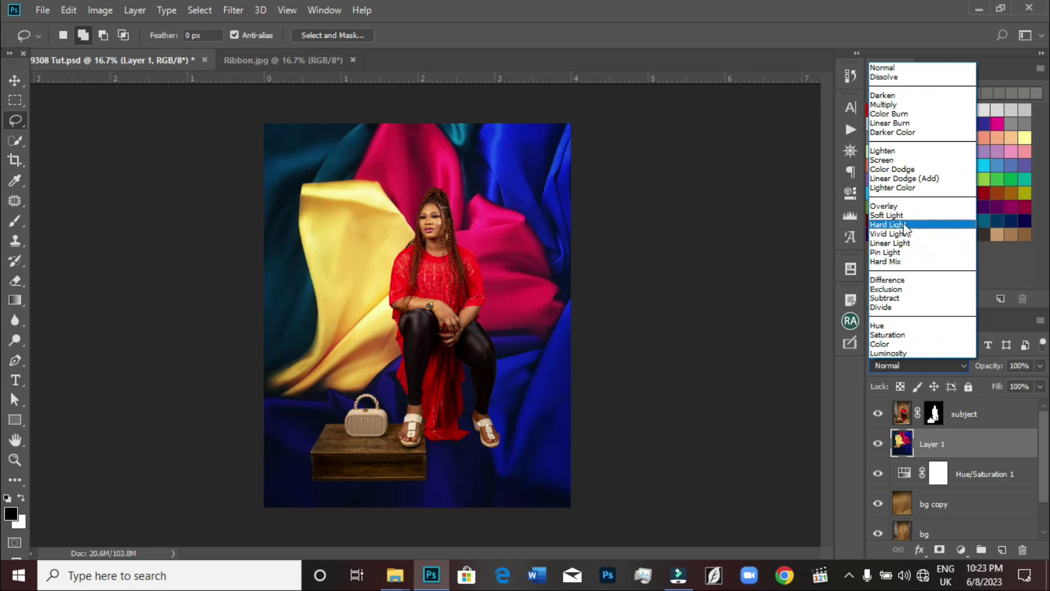
{"action": "left_click", "coordinate": [936, 444]}
{"action": "double_click", "coordinate": [936, 445]}
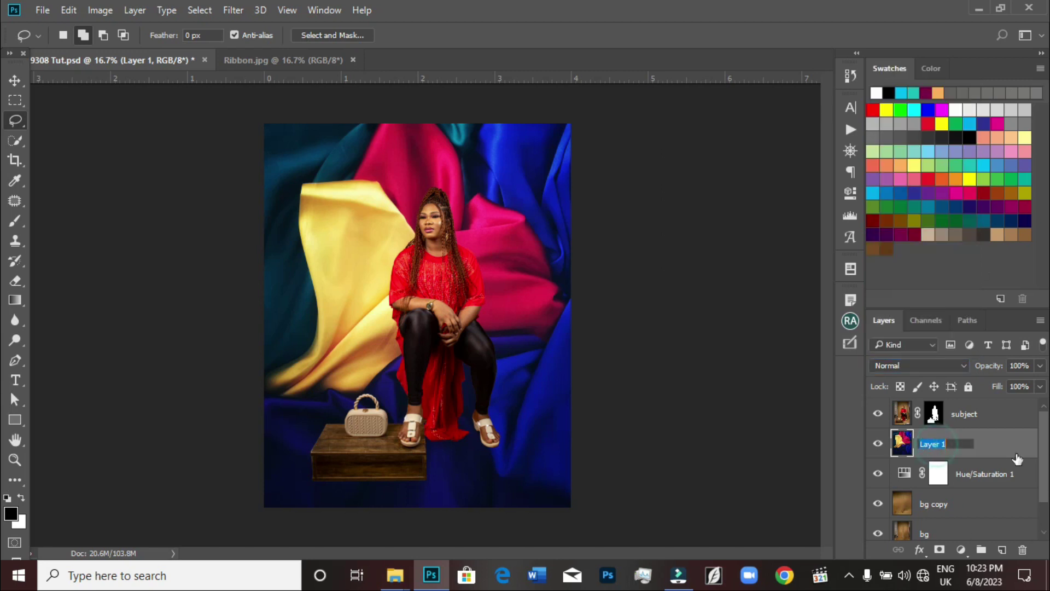
{"action": "type", "text": "ribbon"}
{"action": "key", "text": "Return"}
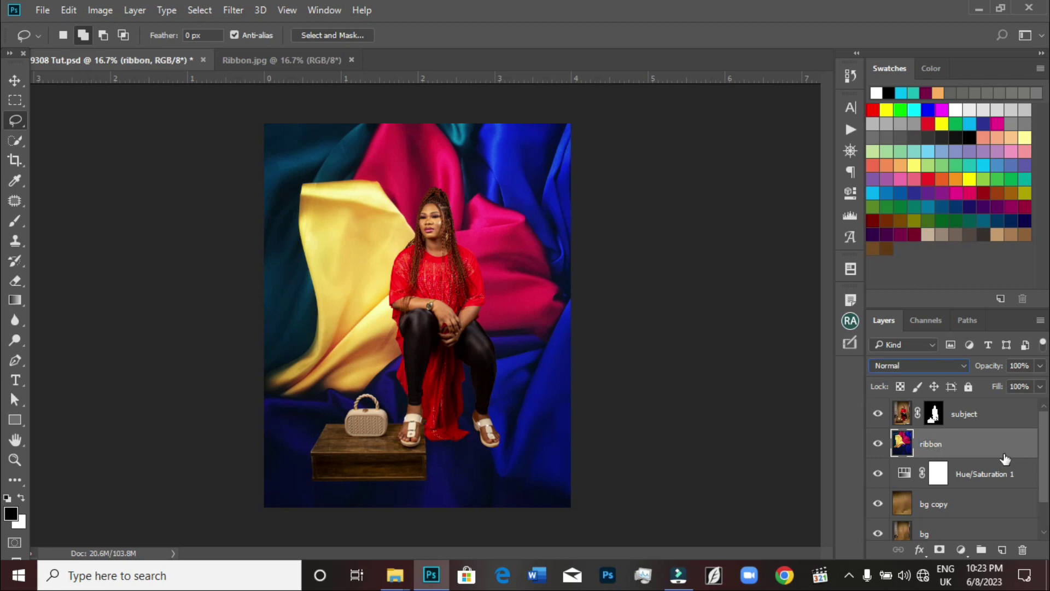
- Set the ribbon layer's blend mode to Multiply, comparing it once with Normal
{"action": "left_click", "coordinate": [902, 366]}
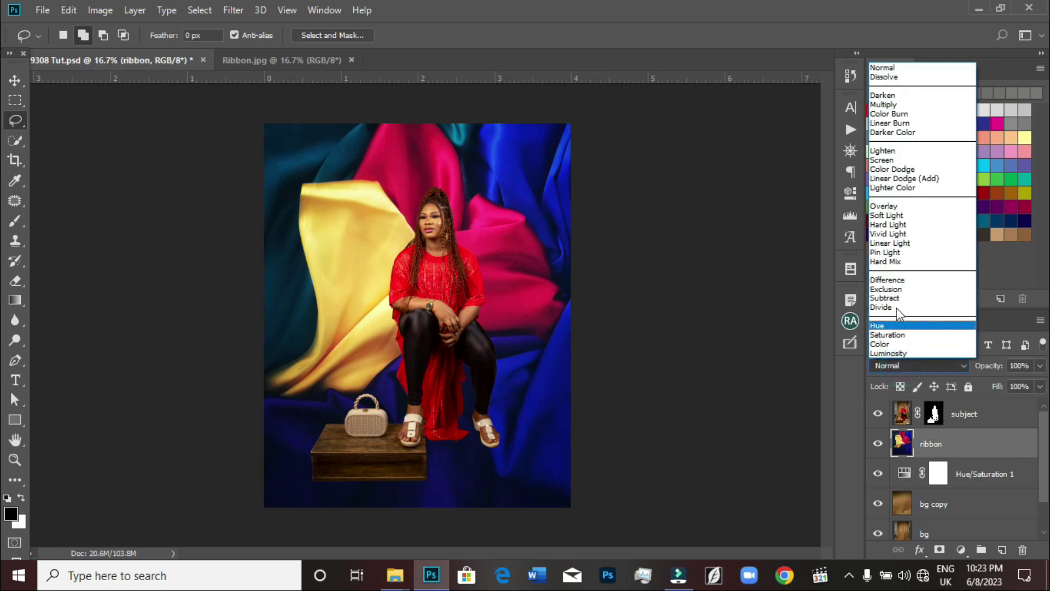
{"action": "left_click", "coordinate": [897, 104]}
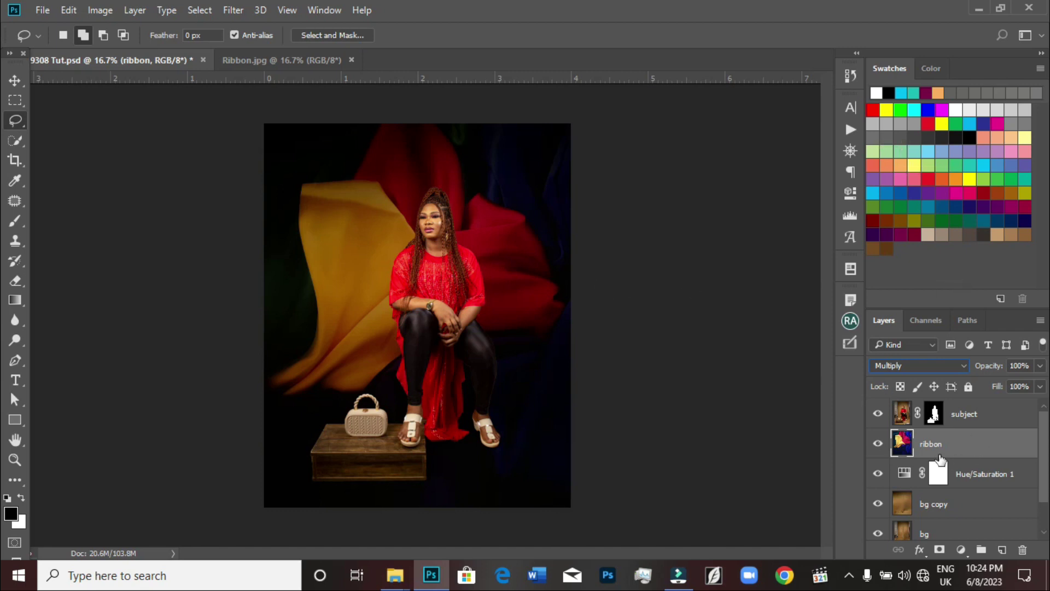
{"action": "left_click", "coordinate": [887, 367]}
{"action": "left_click", "coordinate": [887, 69]}
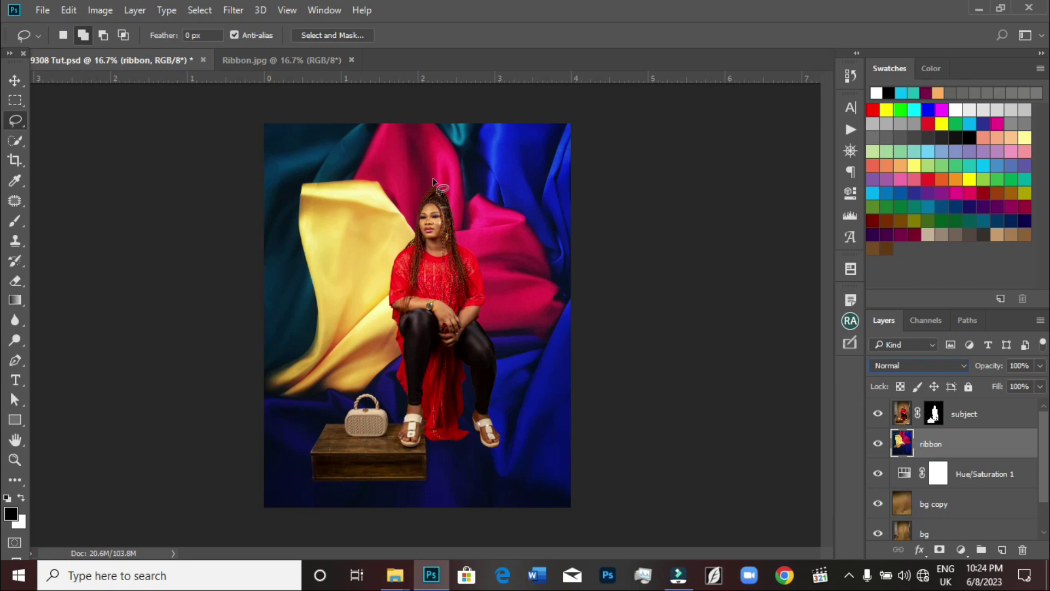
{"action": "left_click", "coordinate": [891, 364]}
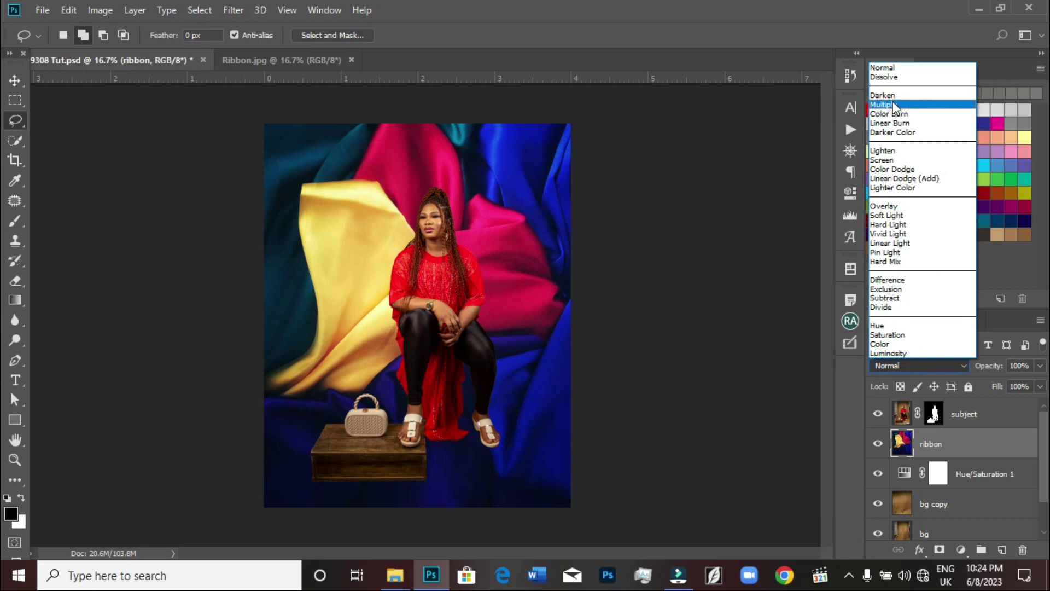
{"action": "left_click", "coordinate": [895, 105]}
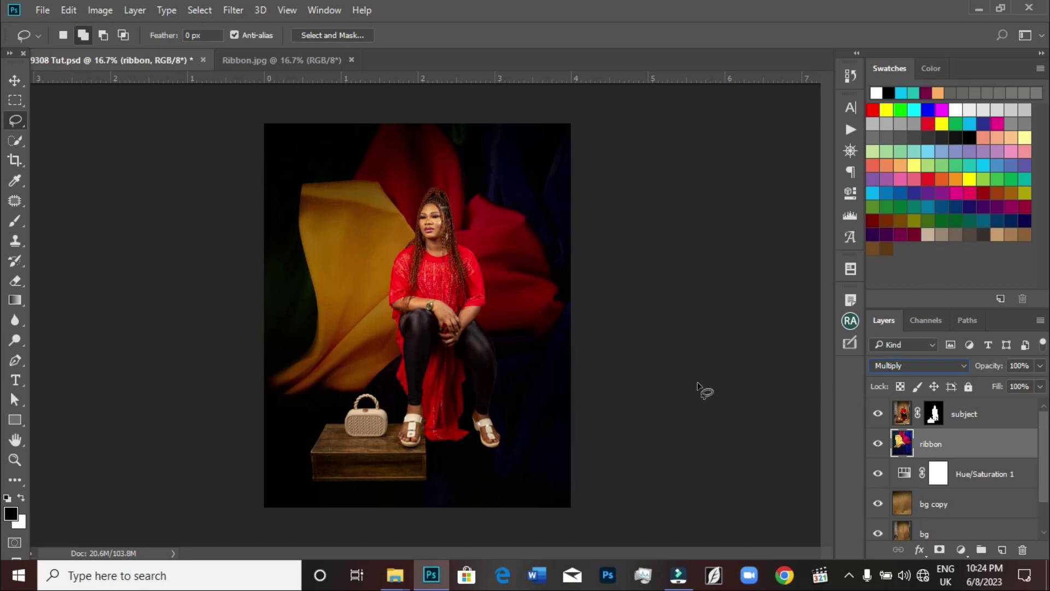
- Lower the ribbon layer's opacity to 60% and compare the portrait with and without the layer
{"action": "left_click", "coordinate": [1040, 366]}
{"action": "left_click_drag", "start_coordinate": [1040, 382], "coordinate": [1010, 385]}
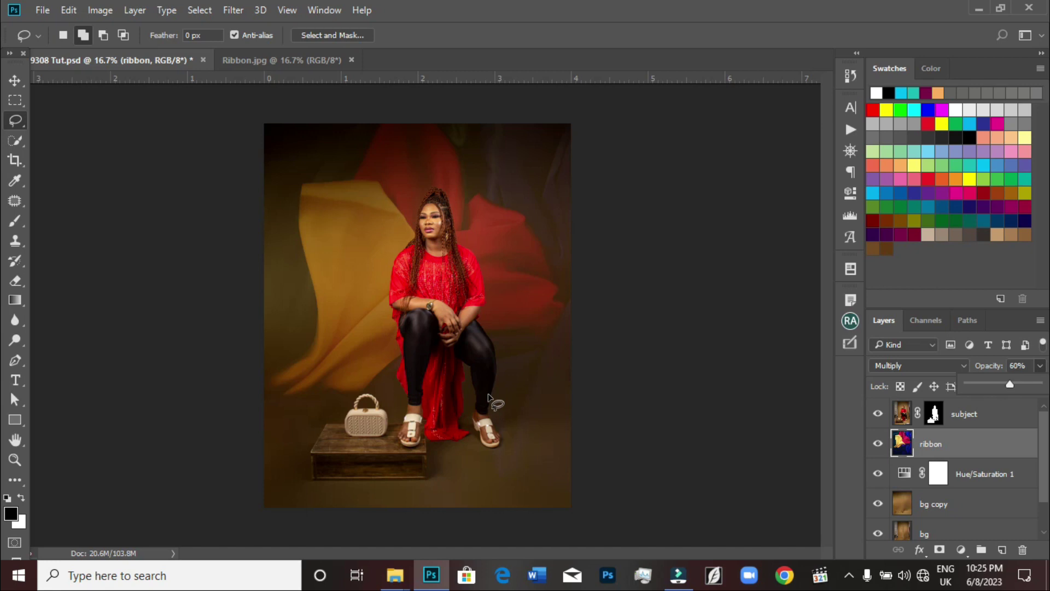
{"action": "left_click", "coordinate": [879, 443]}
{"action": "left_click", "coordinate": [878, 444]}
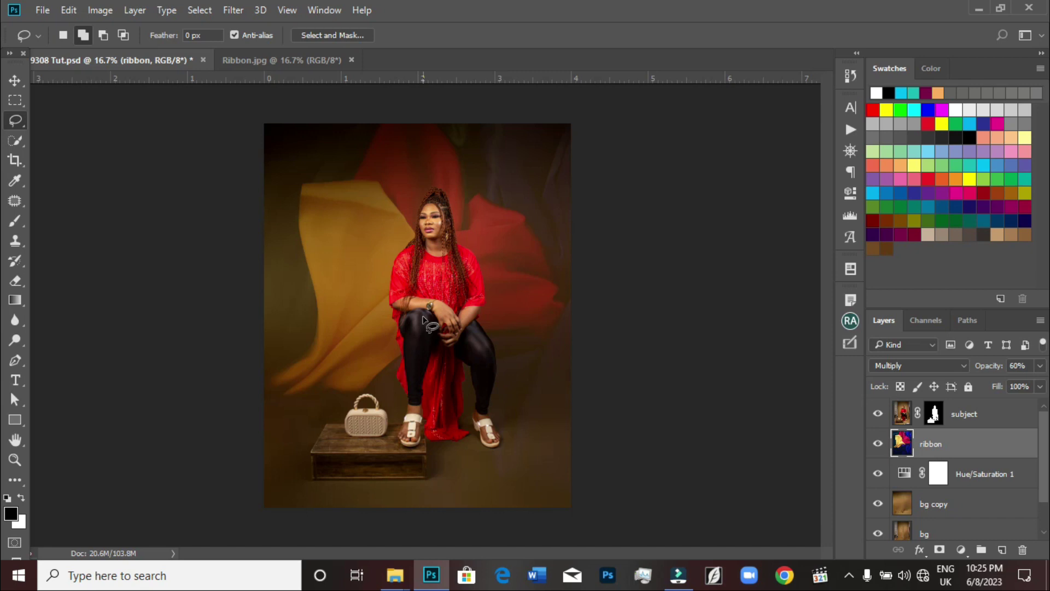
- Add a Selective Color adjustment clipped to the ribbon layer and set its Yellows to Cyan -53, Yellow +47 and Black +44
{"action": "left_click", "coordinate": [957, 550]}
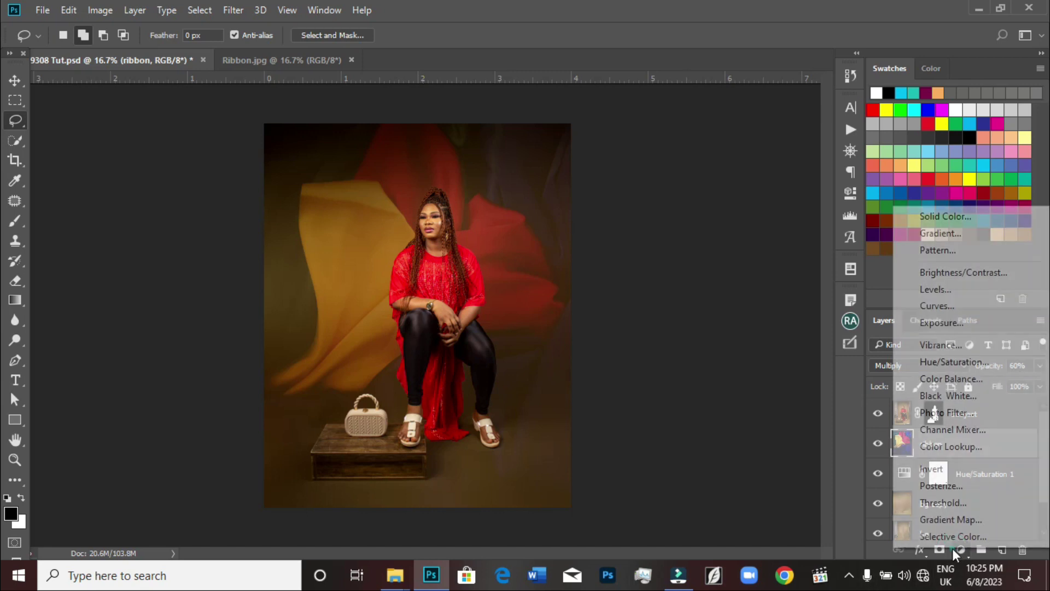
{"action": "left_click", "coordinate": [966, 537]}
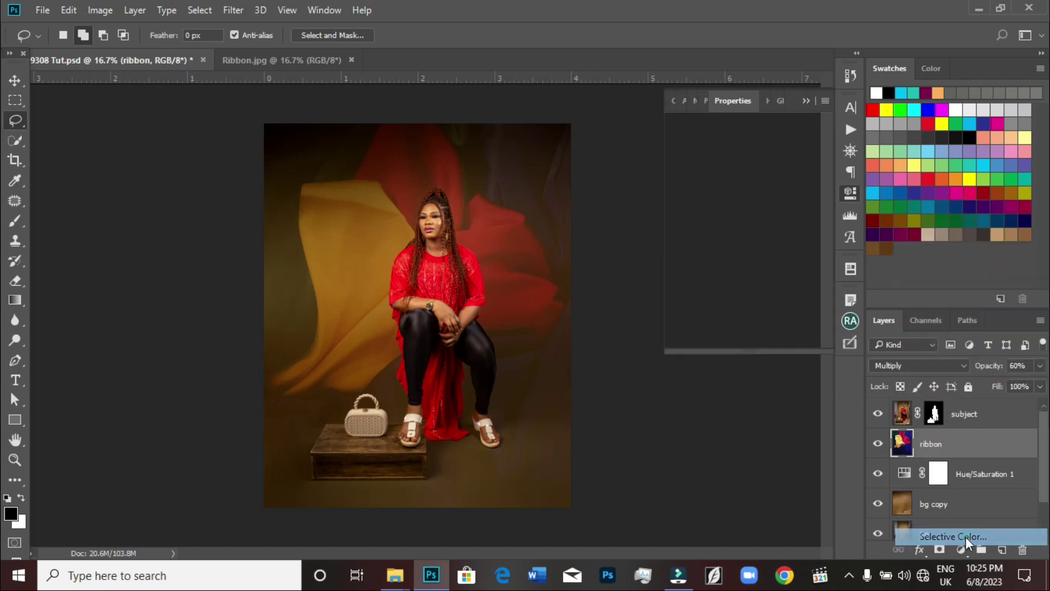
{"action": "left_click", "coordinate": [749, 169]}
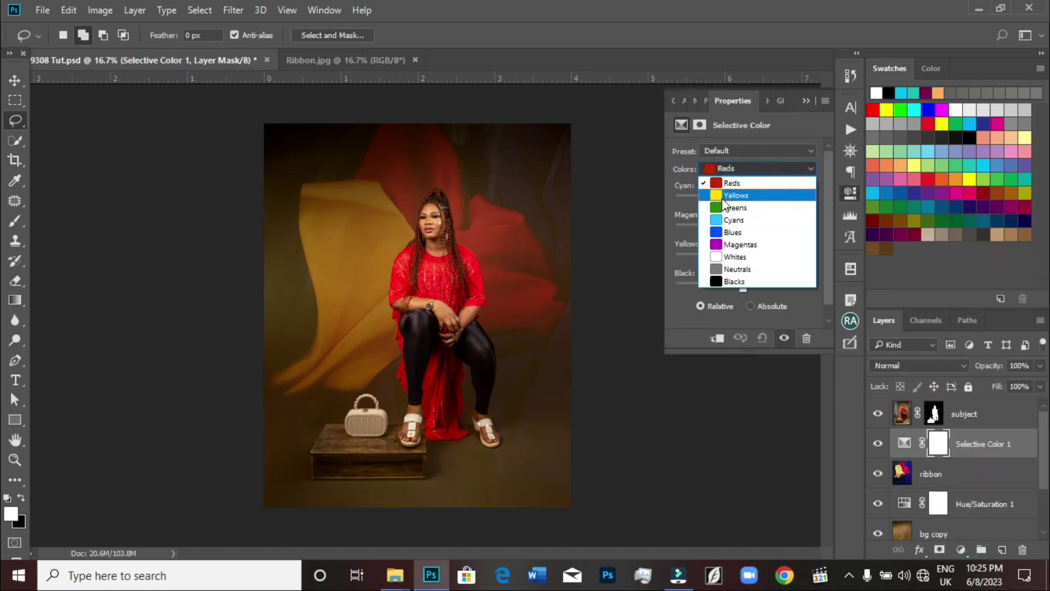
{"action": "left_click", "coordinate": [722, 191]}
{"action": "left_click_drag", "start_coordinate": [743, 201], "coordinate": [715, 199]}
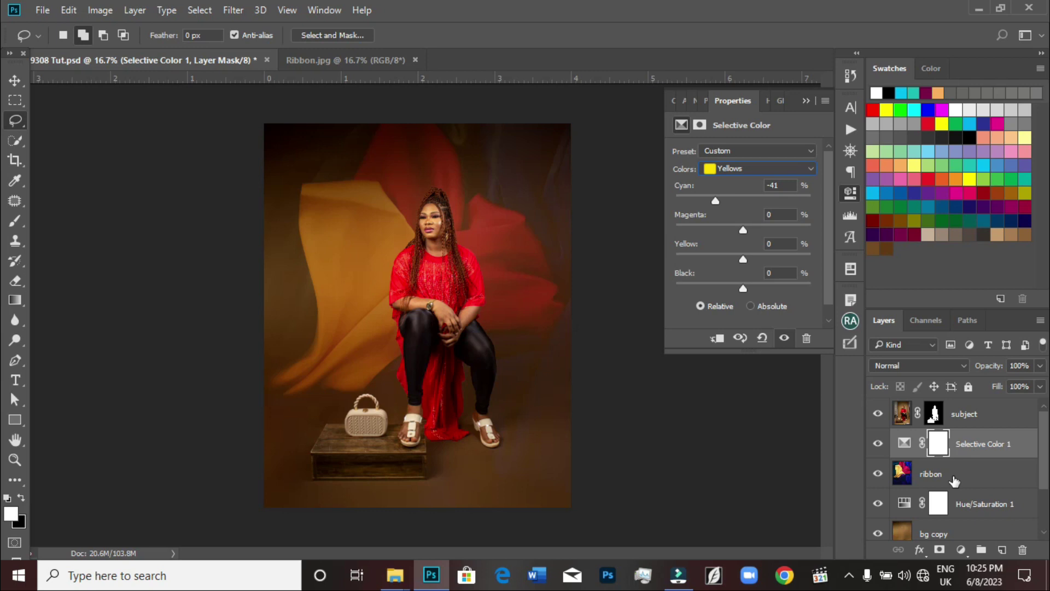
{"action": "left_click_drag", "start_coordinate": [707, 201], "coordinate": [717, 211]}
{"action": "left_click", "coordinate": [718, 339]}
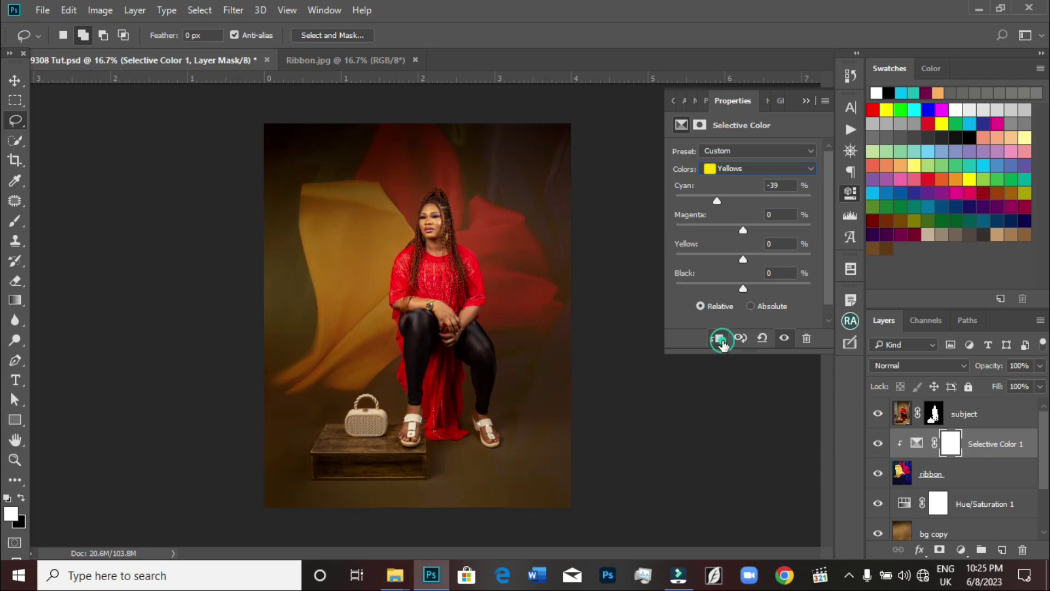
{"action": "left_click_drag", "start_coordinate": [718, 201], "coordinate": [687, 203]}
{"action": "left_click_drag", "start_coordinate": [750, 261], "coordinate": [732, 291]}
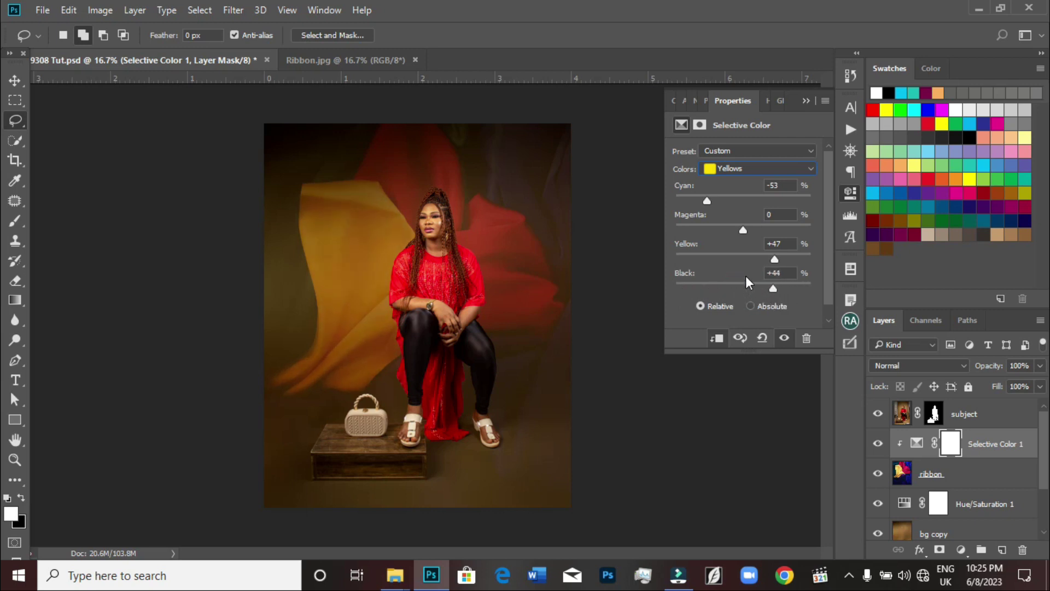
- Set the Selective Color adjustment's Reds to Cyan -82, Magenta -3, Yellow +100 and Black +18
{"action": "left_click", "coordinate": [747, 168]}
{"action": "left_click", "coordinate": [727, 182]}
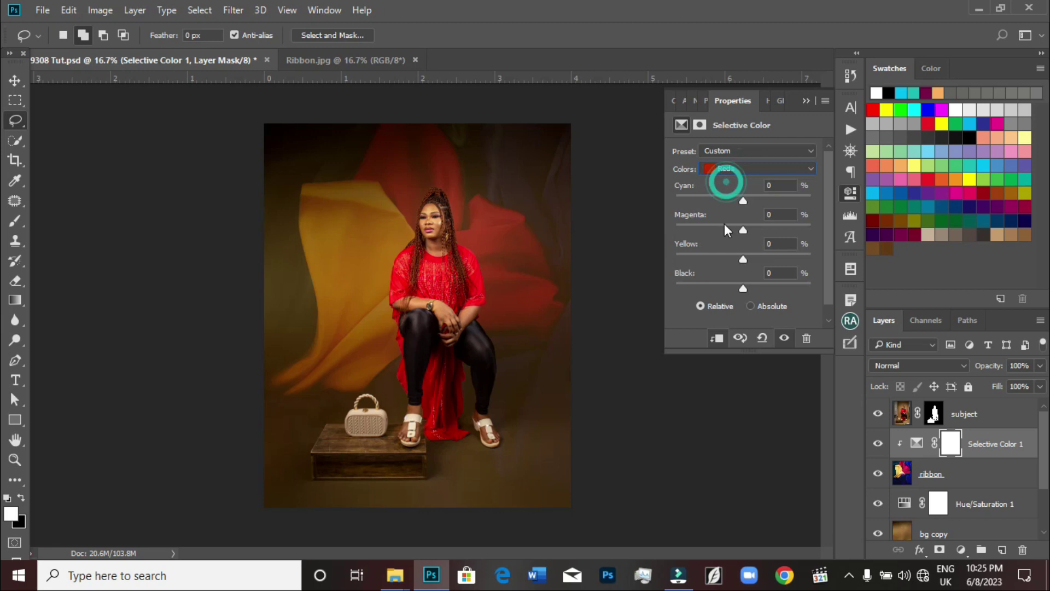
{"action": "left_click_drag", "start_coordinate": [742, 201], "coordinate": [689, 202]}
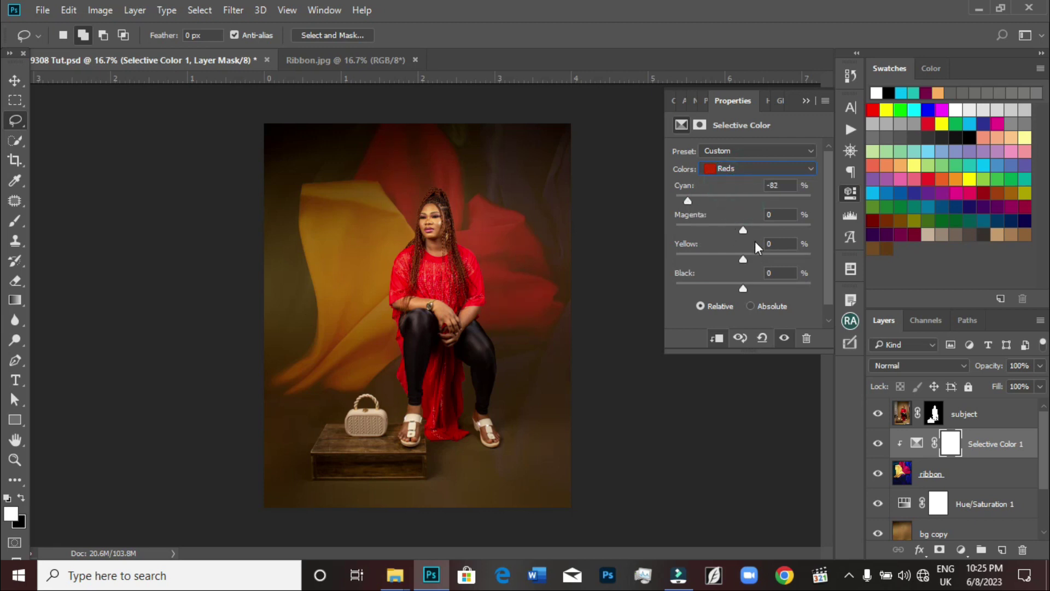
{"action": "left_click_drag", "start_coordinate": [743, 229], "coordinate": [764, 231]}
{"action": "left_click_drag", "start_coordinate": [743, 287], "coordinate": [757, 304]}
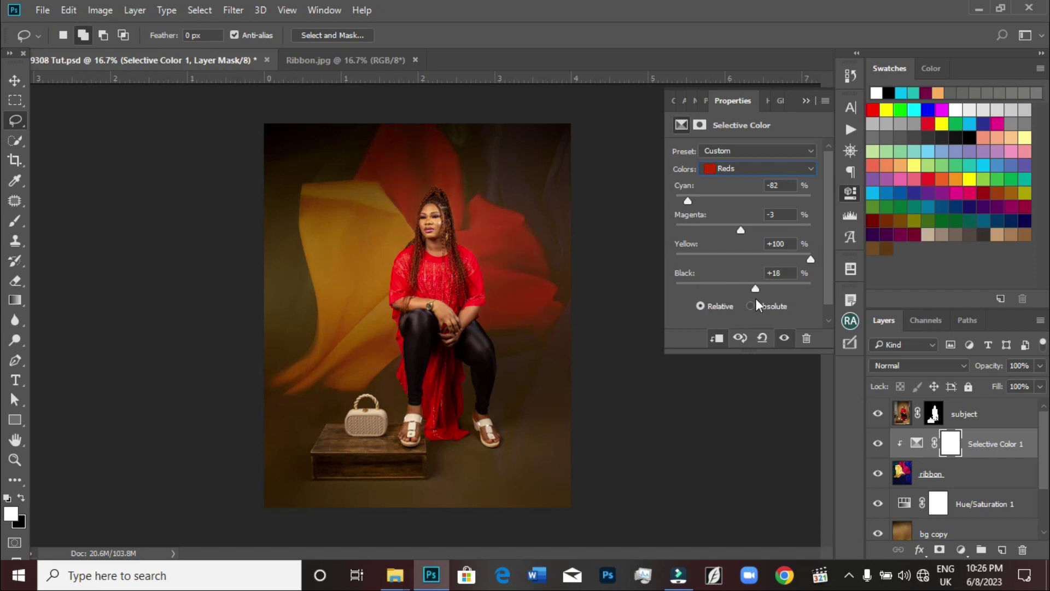
{"action": "left_click", "coordinate": [809, 101]}
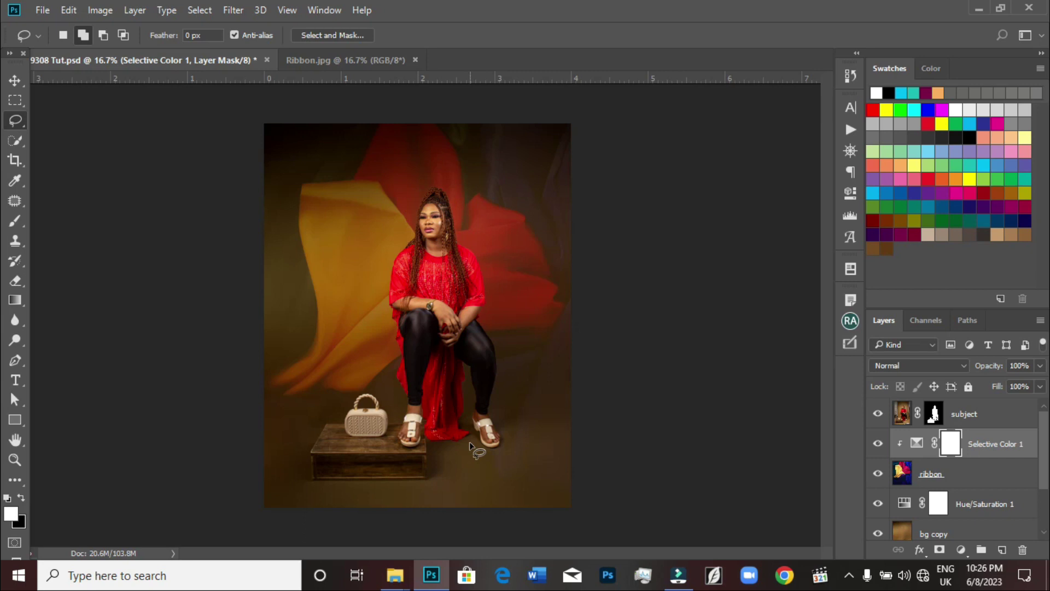
- Examine the woman and the recoloured fabric behind her up close, and return to the whole portrait
{"action": "key", "text": "ctrl+plus"}
{"action": "key", "text": "ctrl+plus"}
{"action": "key", "text": "ctrl+plus"}
{"action": "key", "text": "ctrl+plus"}
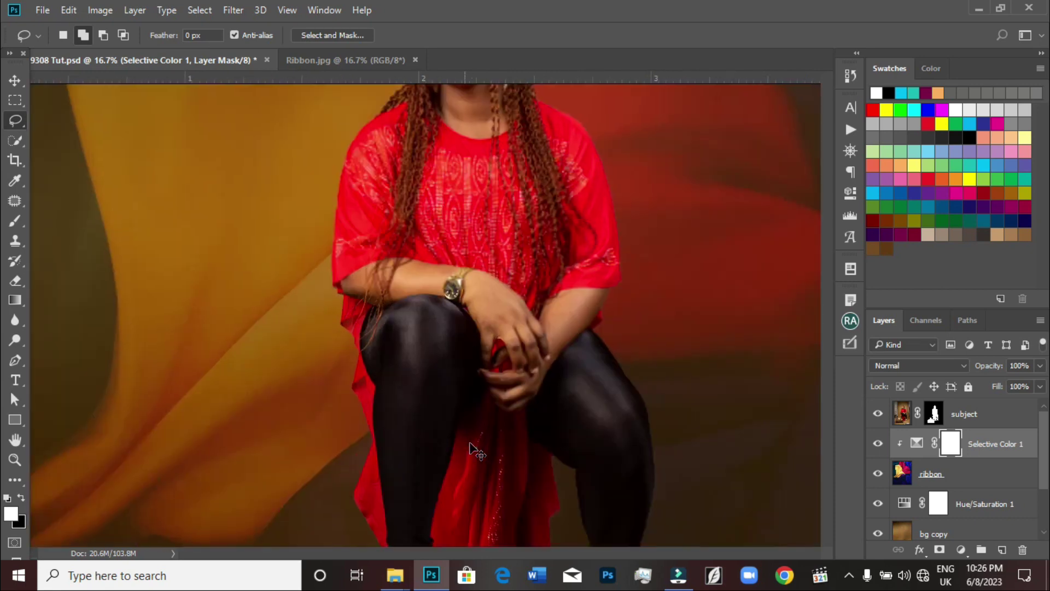
{"action": "key", "text": "ctrl+minus"}
{"action": "key", "text": "ctrl+minus"}
{"action": "key", "text": "ctrl+minus"}
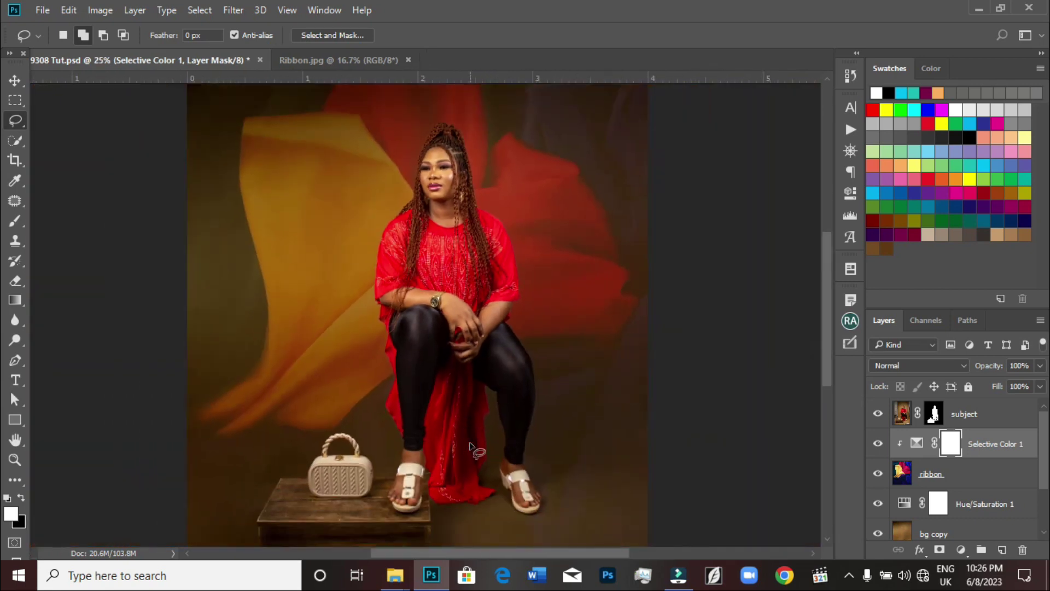
{"action": "key", "text": "ctrl+minus"}
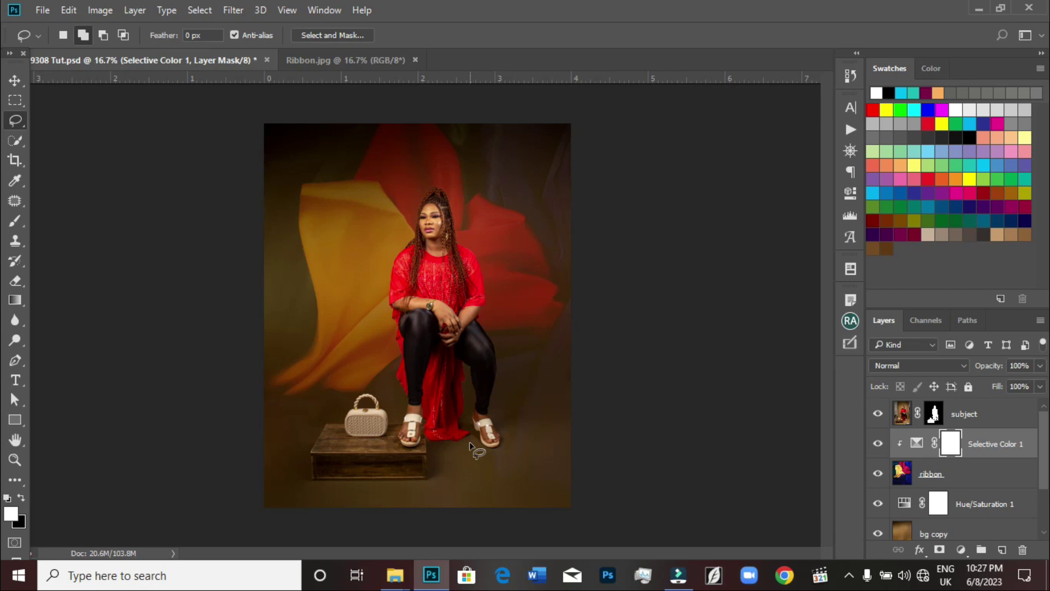
- Add a Color Lookup adjustment layer above the subject layer
{"action": "left_click", "coordinate": [959, 423]}
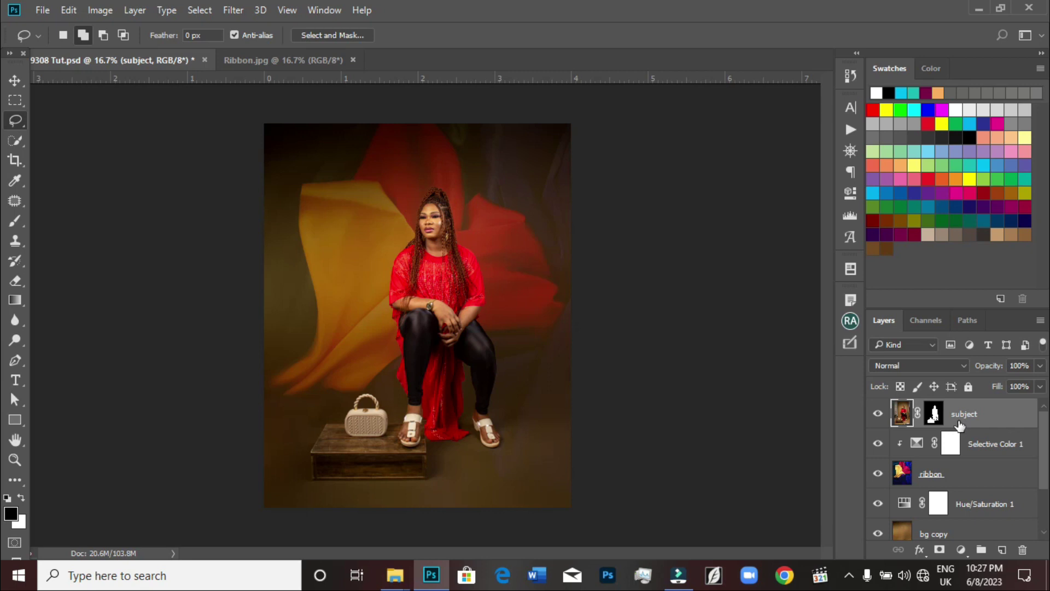
{"action": "left_click", "coordinate": [961, 549]}
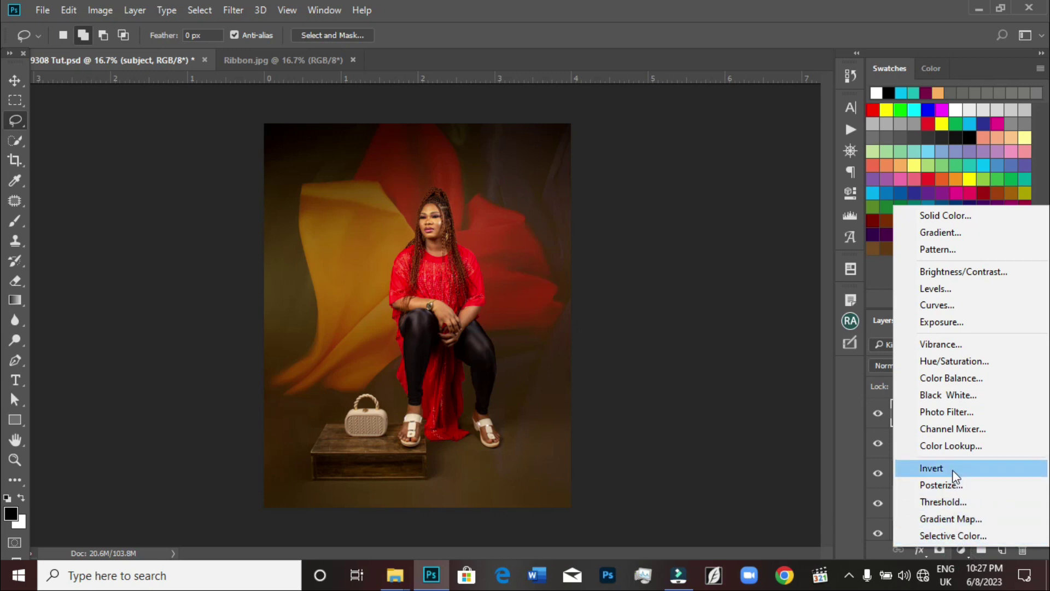
{"action": "left_click", "coordinate": [953, 446]}
- Load VM Yellowish Orange.CUBE from Documents > ACTIONS > VM Studio Luts as the adjustment's 3D LUT
{"action": "left_click", "coordinate": [765, 151]}
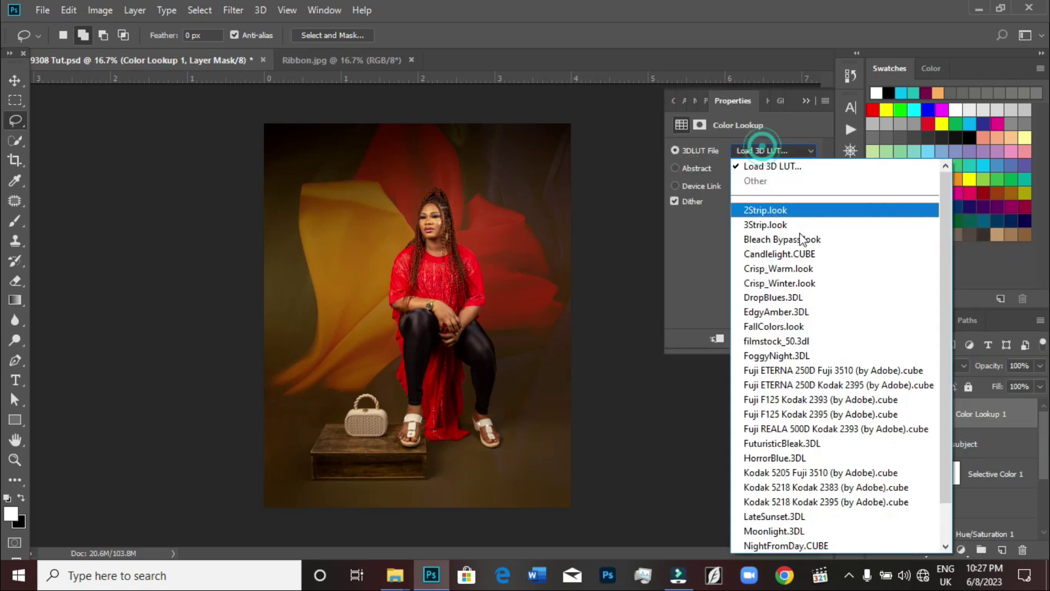
{"action": "left_click", "coordinate": [809, 167]}
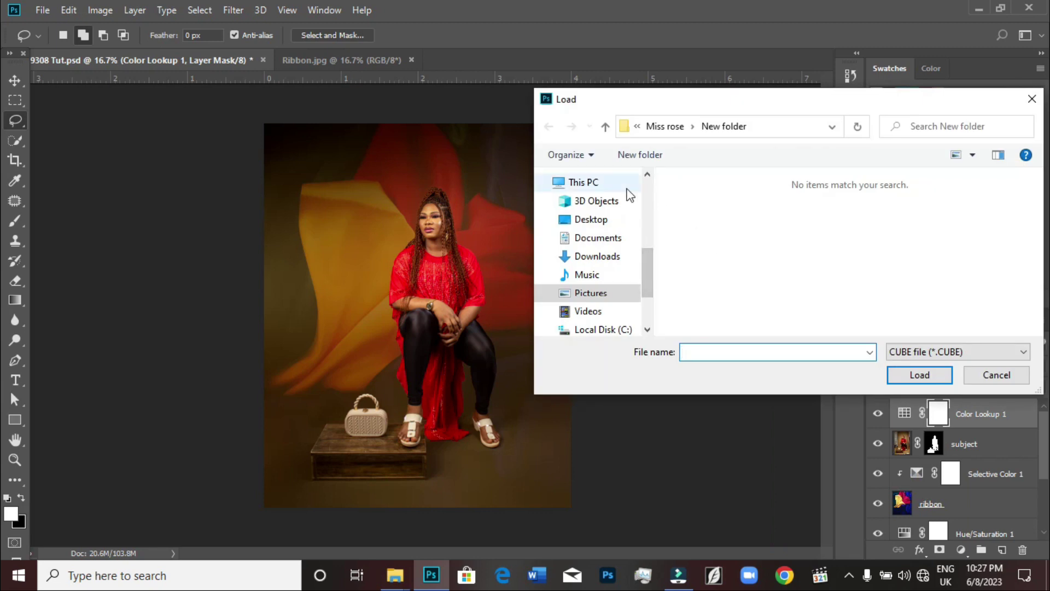
{"action": "left_click", "coordinate": [601, 238]}
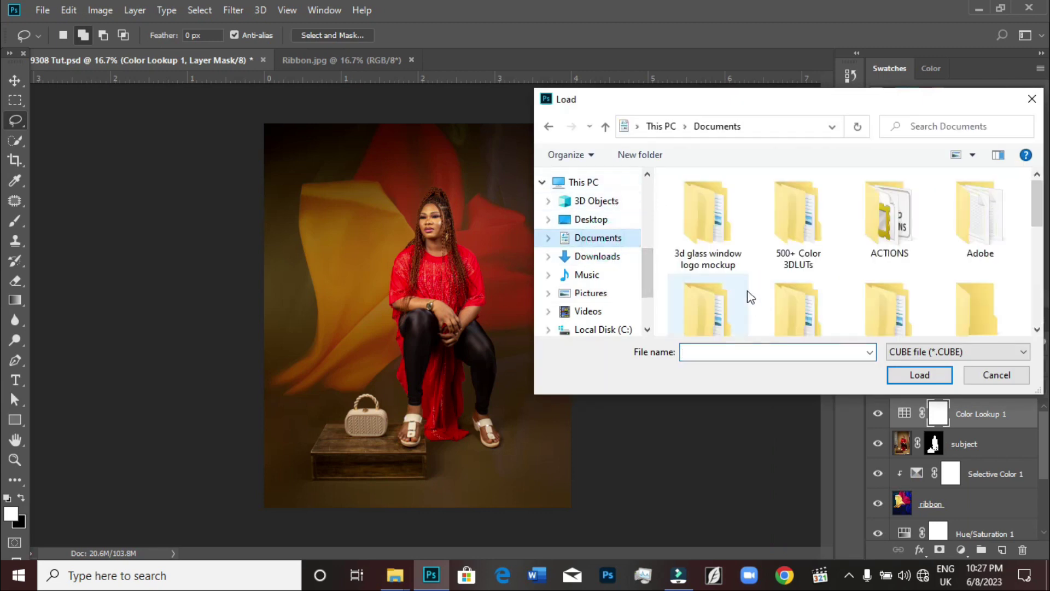
{"action": "double_click", "coordinate": [872, 232]}
{"action": "scroll", "coordinate": [728, 306], "scroll_direction": "down", "scroll_amount": 2}
{"action": "double_click", "coordinate": [725, 316]}
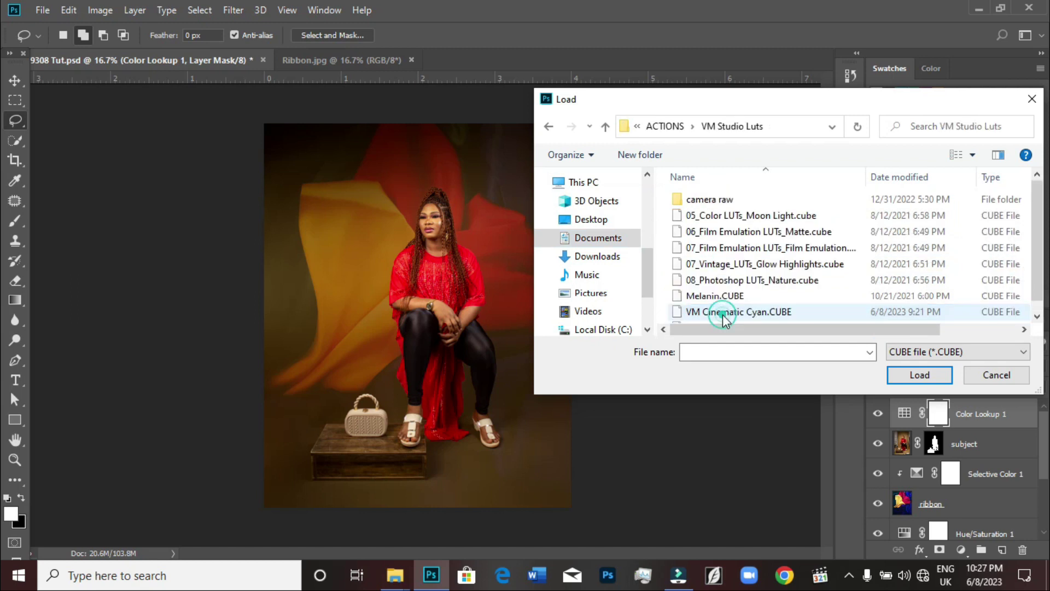
{"action": "left_click", "coordinate": [717, 312]}
{"action": "scroll", "coordinate": [777, 315], "scroll_direction": "down", "scroll_amount": 1}
{"action": "left_click", "coordinate": [766, 315]}
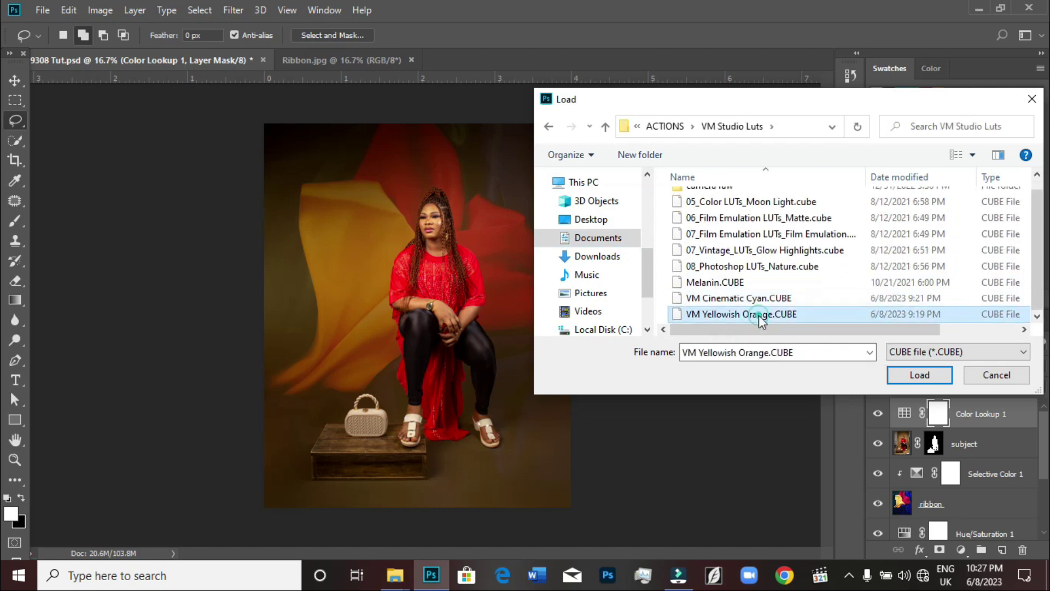
{"action": "left_click", "coordinate": [910, 377]}
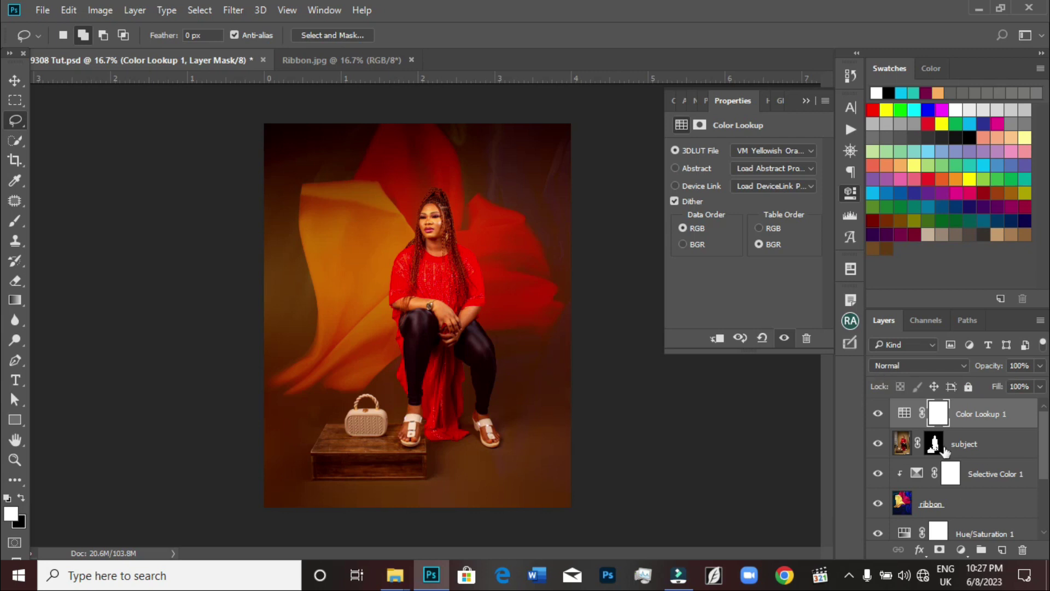
- Lower the Color Lookup layer's opacity to 48% and compare the portrait with and without it
{"action": "left_click", "coordinate": [1040, 365]}
{"action": "left_click_drag", "start_coordinate": [1043, 383], "coordinate": [1002, 385]}
{"action": "left_click", "coordinate": [875, 413]}
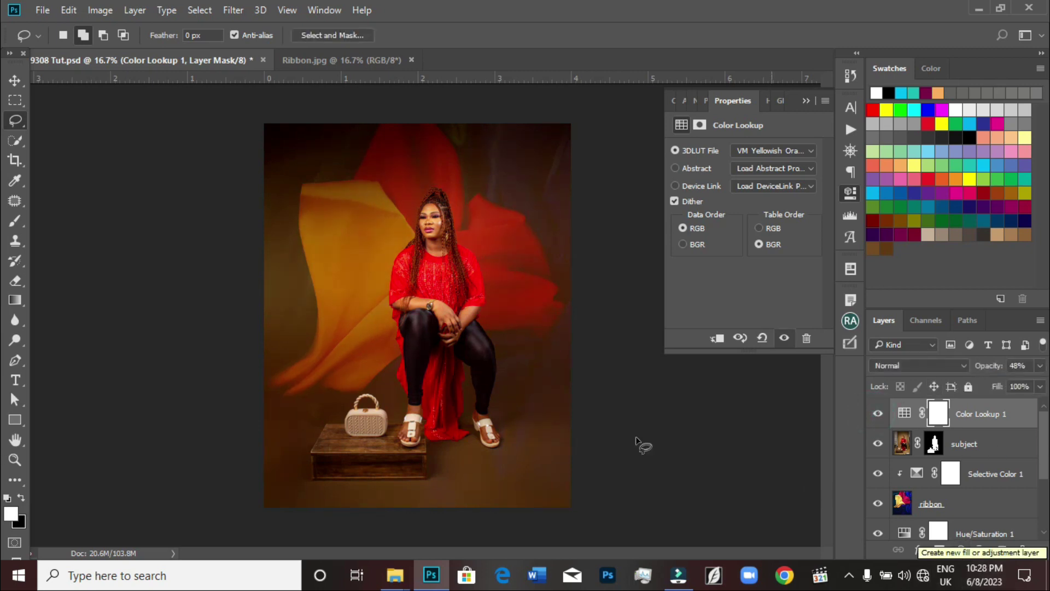
{"action": "key", "text": "super+d"}
{"action": "key", "text": "super+d"}
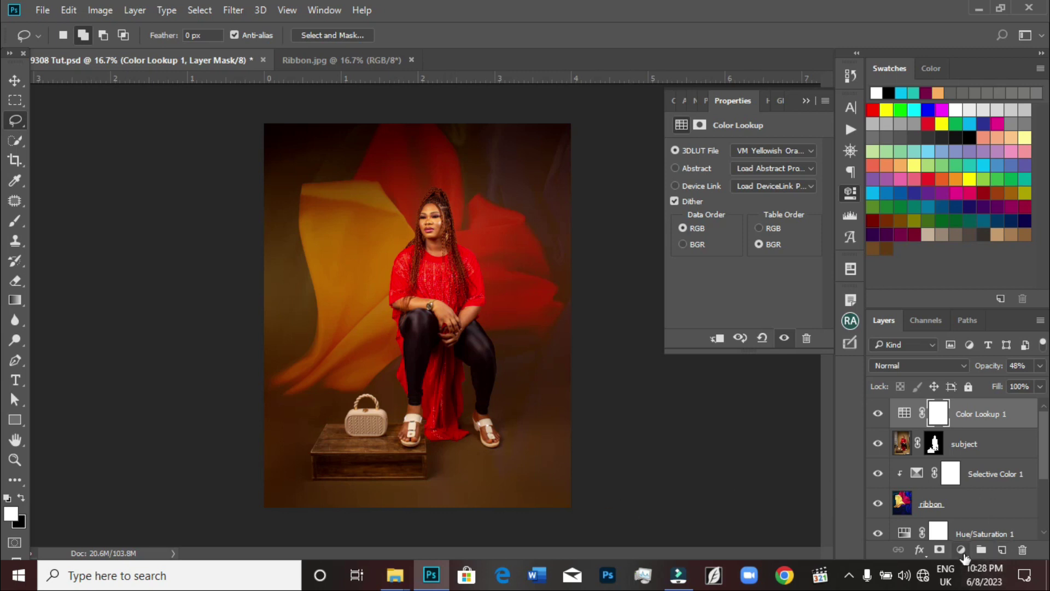
- Create a new top layer and draw black-to-transparent linear gradients inward from the portrait's edges as a vignette
{"action": "key", "text": "d"}
{"action": "left_click", "coordinate": [1001, 551]}
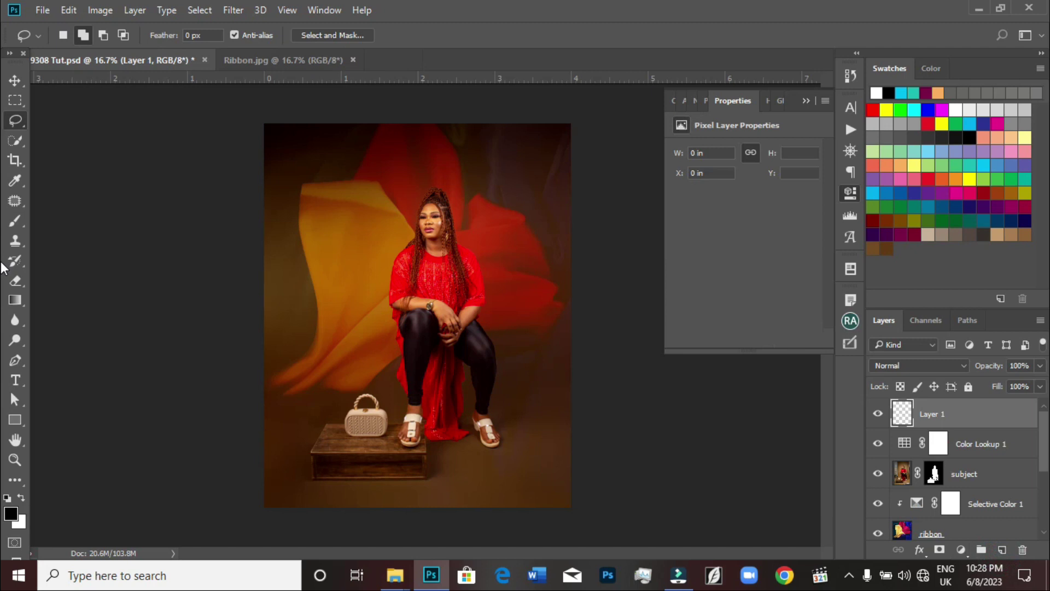
{"action": "left_click", "coordinate": [18, 296]}
{"action": "left_click_drag", "start_coordinate": [424, 517], "coordinate": [427, 456]}
{"action": "left_click_drag", "start_coordinate": [245, 361], "coordinate": [292, 361]}
{"action": "left_click_drag", "start_coordinate": [598, 361], "coordinate": [542, 352]}
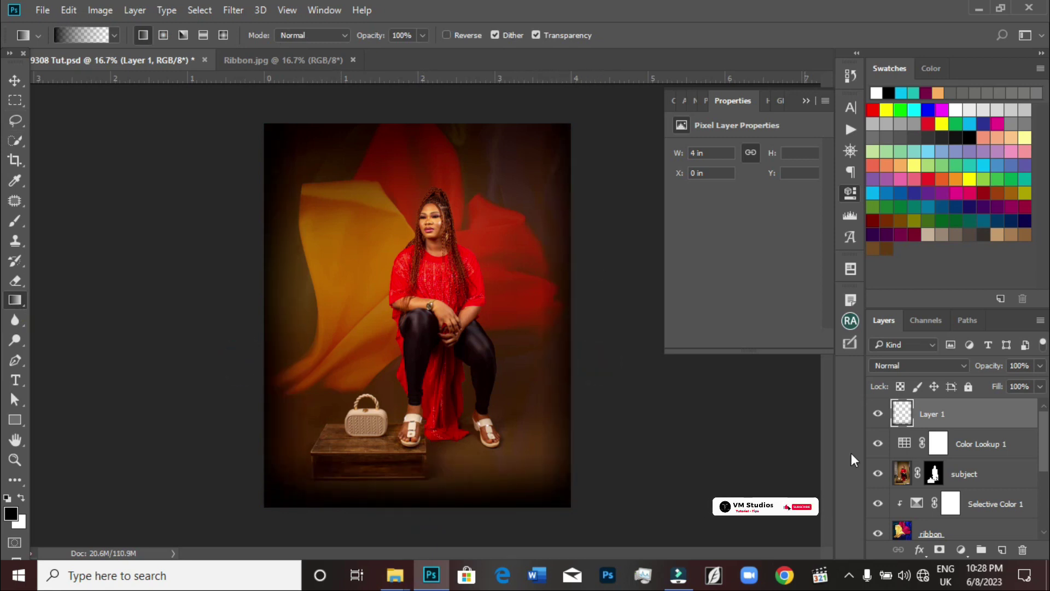
- Compare the portrait with and without the vignette layer and lower that layer's opacity to 80%
{"action": "left_click", "coordinate": [877, 414]}
{"action": "left_click", "coordinate": [878, 414]}
{"action": "left_click", "coordinate": [1040, 365]}
{"action": "left_click_drag", "start_coordinate": [1041, 383], "coordinate": [1030, 383]}
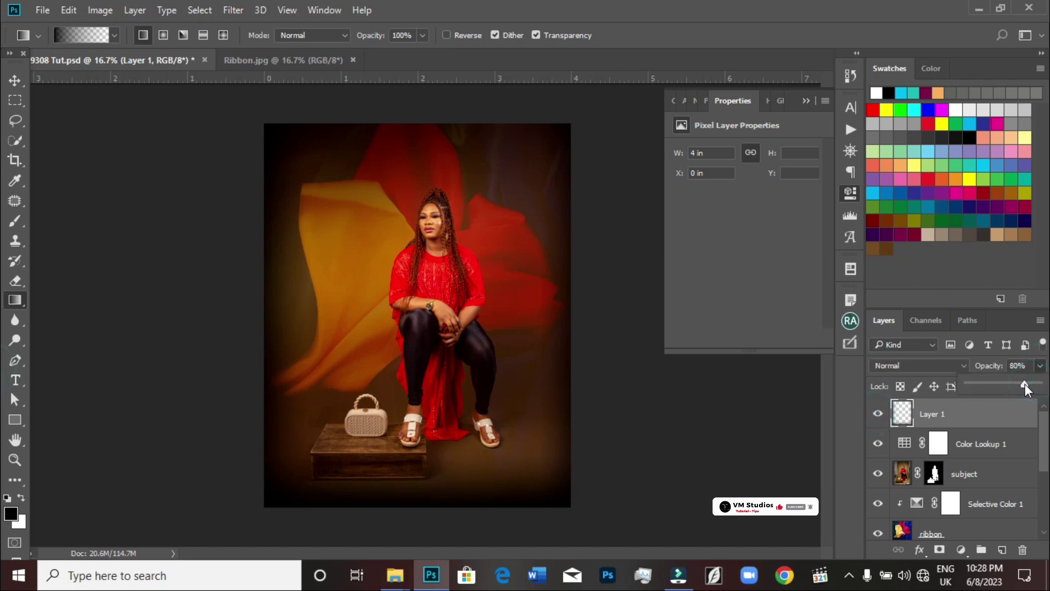
- Add a second Color Lookup adjustment above the vignette layer and load VM Cinematic Cyan.CUBE as its 3D LUT
{"action": "left_click", "coordinate": [962, 549]}
{"action": "left_click", "coordinate": [966, 450]}
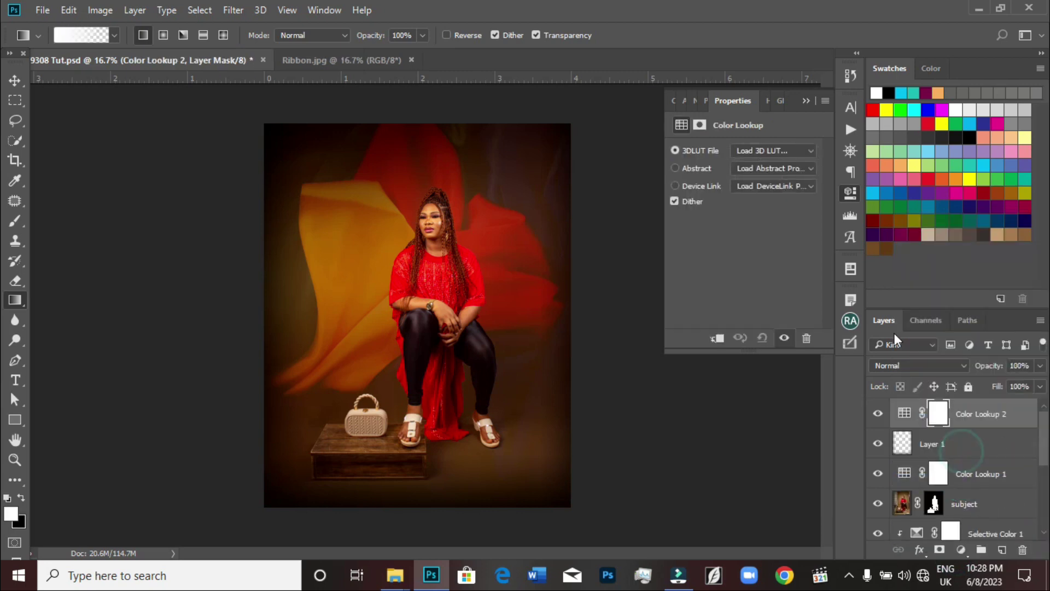
{"action": "left_click", "coordinate": [781, 153]}
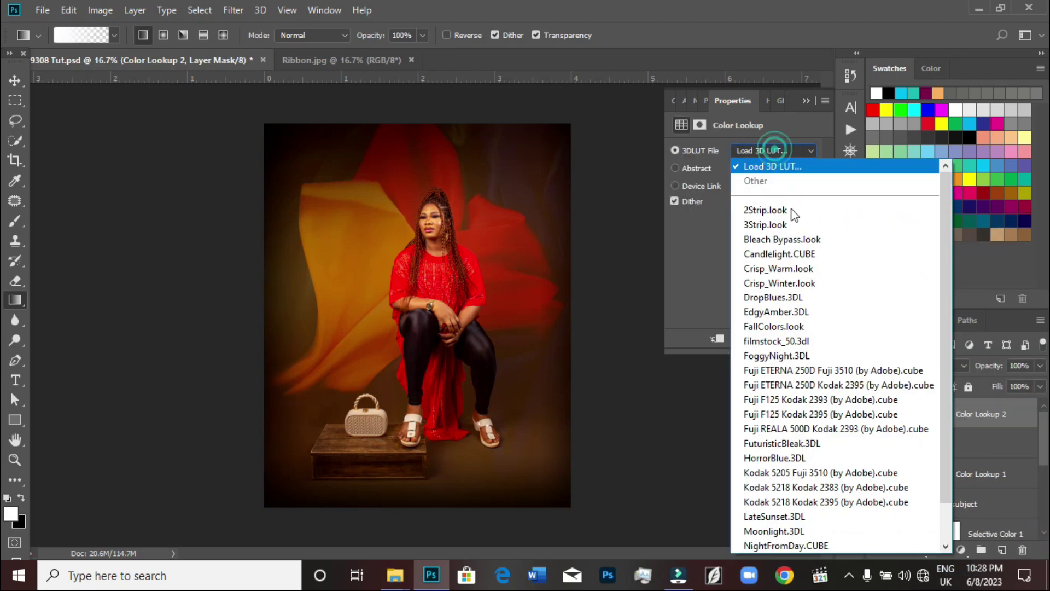
{"action": "left_click", "coordinate": [776, 163]}
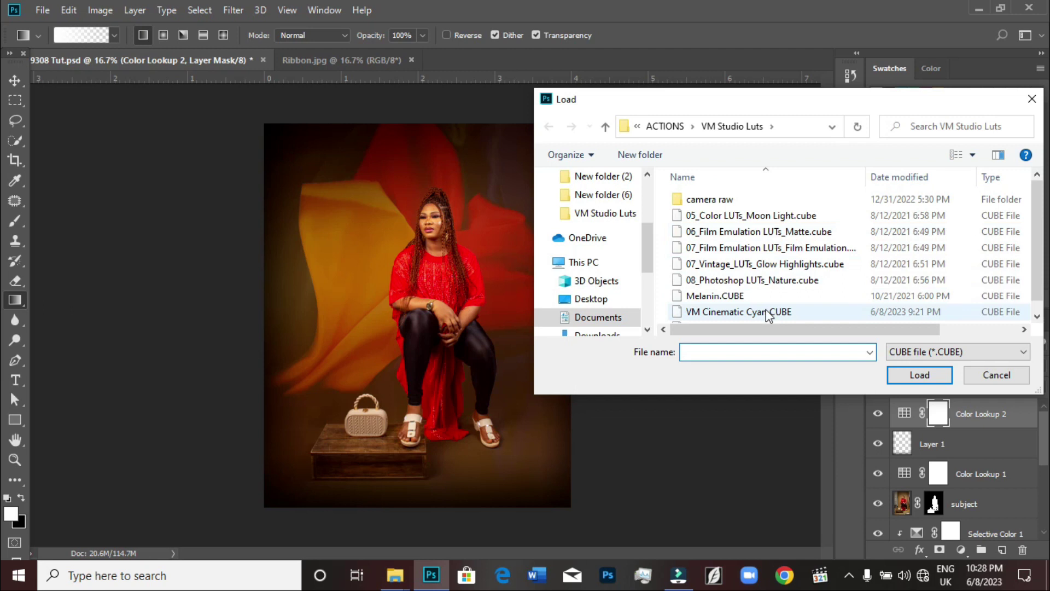
{"action": "left_click", "coordinate": [760, 315]}
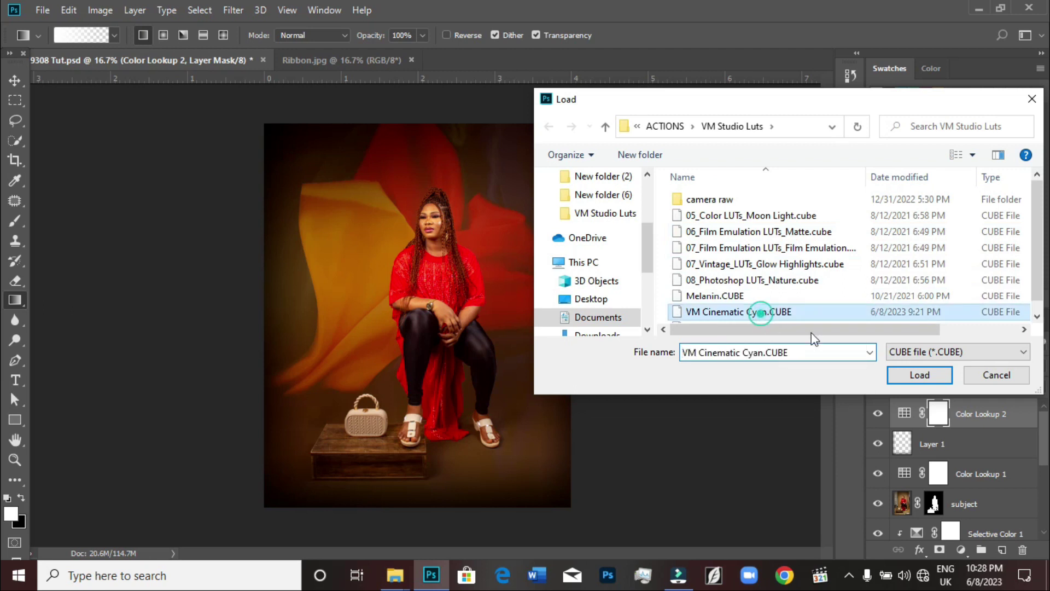
{"action": "left_click", "coordinate": [904, 377]}
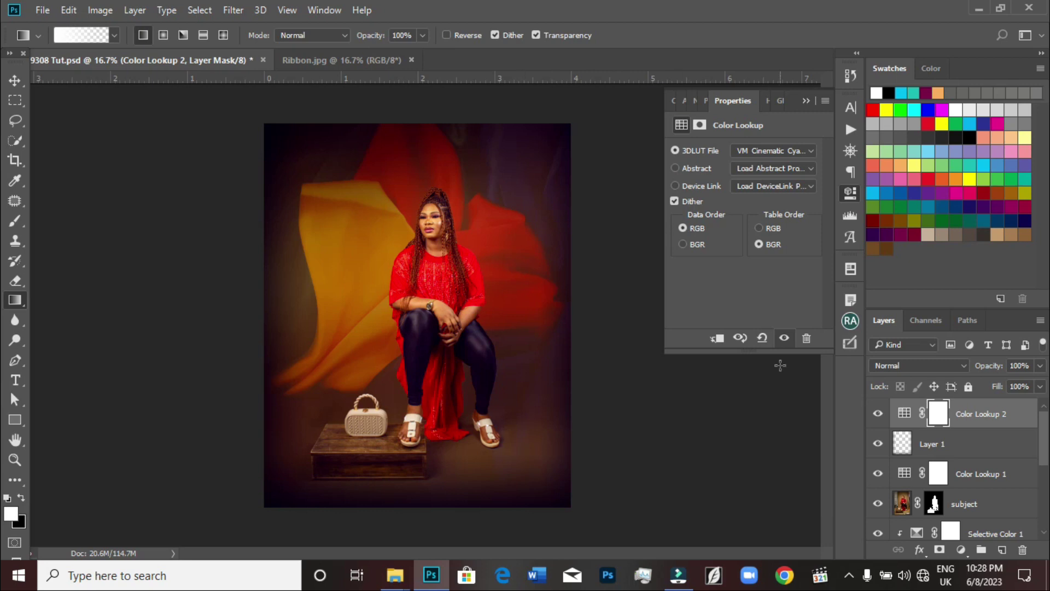
- Compare the finished portrait with the original Background layer by repeatedly isolating it and restoring all layers
{"action": "scroll", "coordinate": [930, 465], "scroll_direction": "down", "scroll_amount": 5}
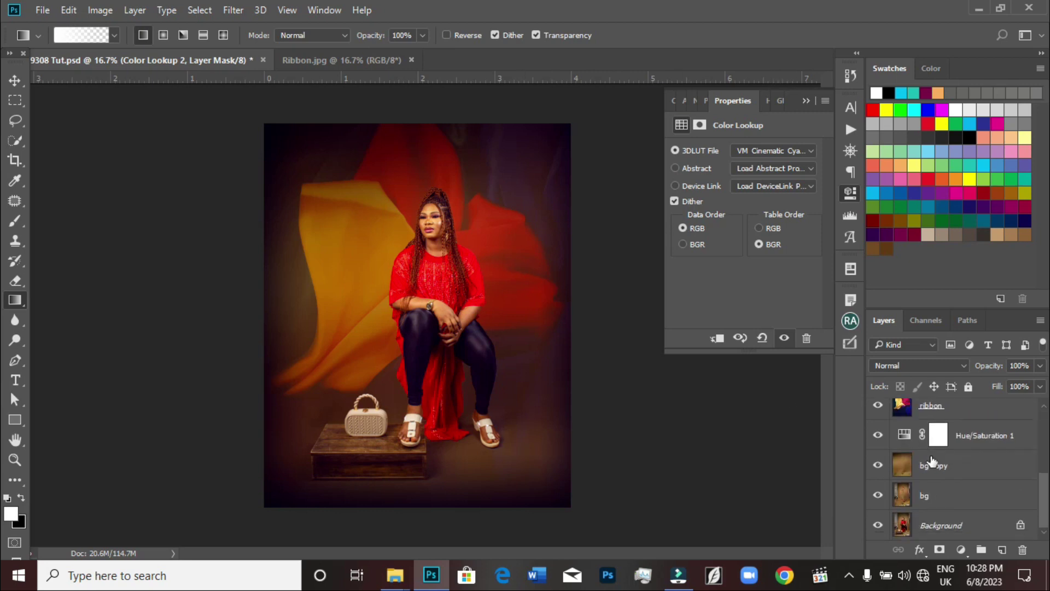
{"action": "left_click", "coordinate": [878, 526], "text": "alt"}
{"action": "left_click", "coordinate": [878, 526], "text": "alt"}
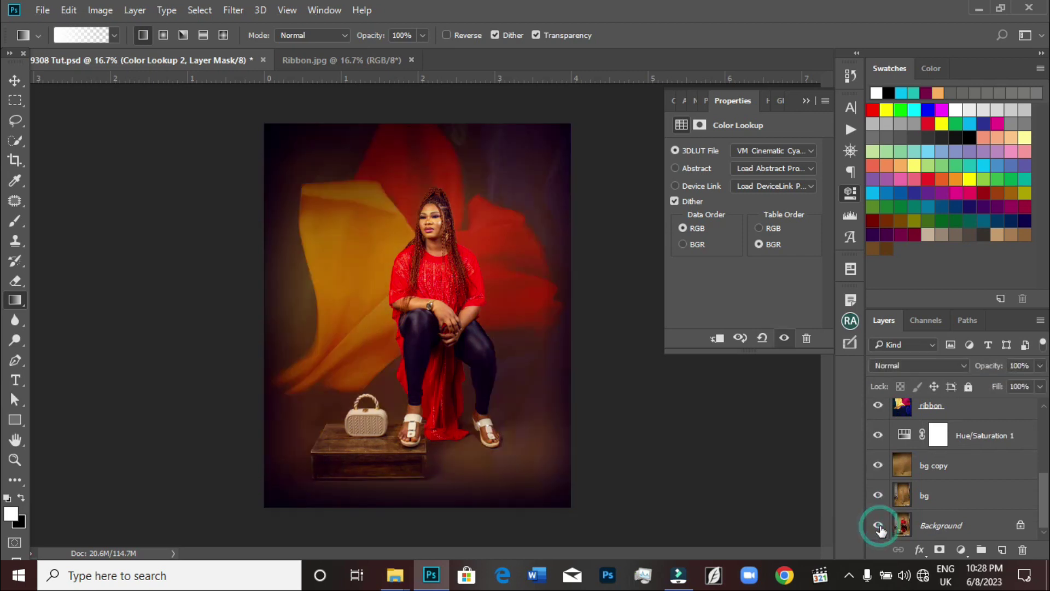
{"action": "left_click", "coordinate": [878, 525], "text": "alt"}
{"action": "left_click", "coordinate": [878, 525], "text": "alt"}
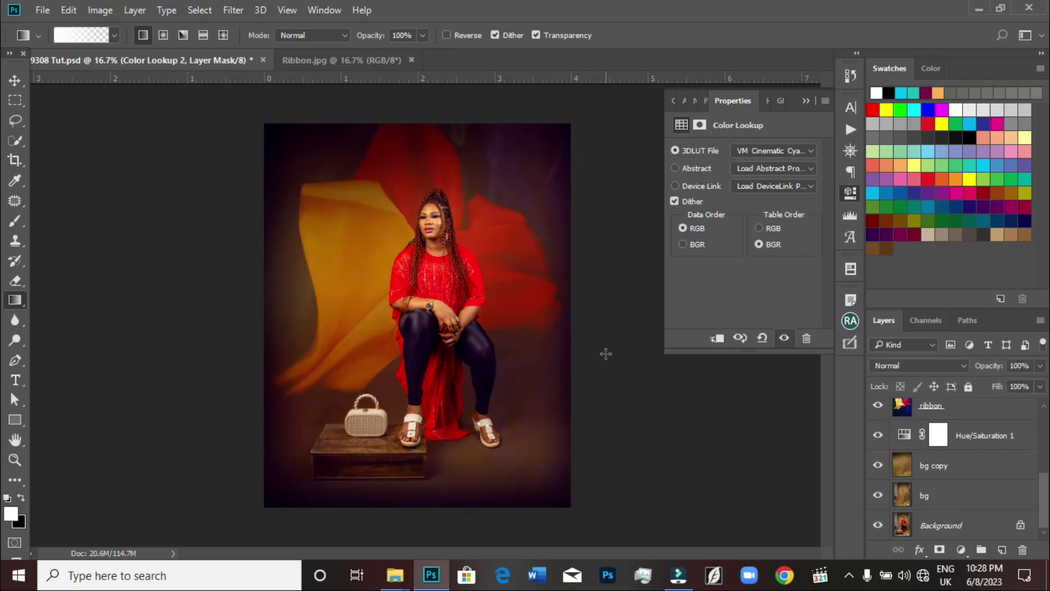